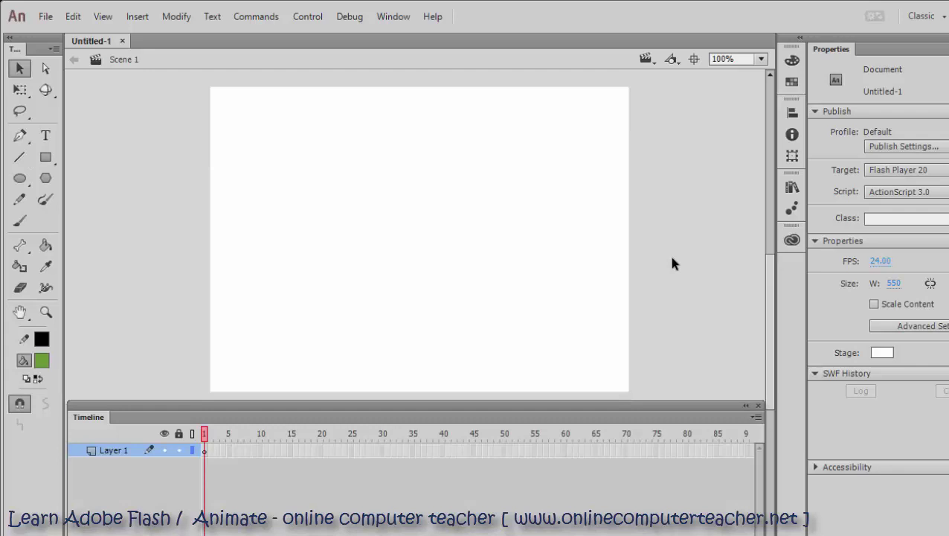
Step: Rename Layer 1 to 'objman' and pick the Brush tool for freehand painting
{"action": "double_click", "coordinate": [108, 451]}
{"action": "type", "text": "obj"}
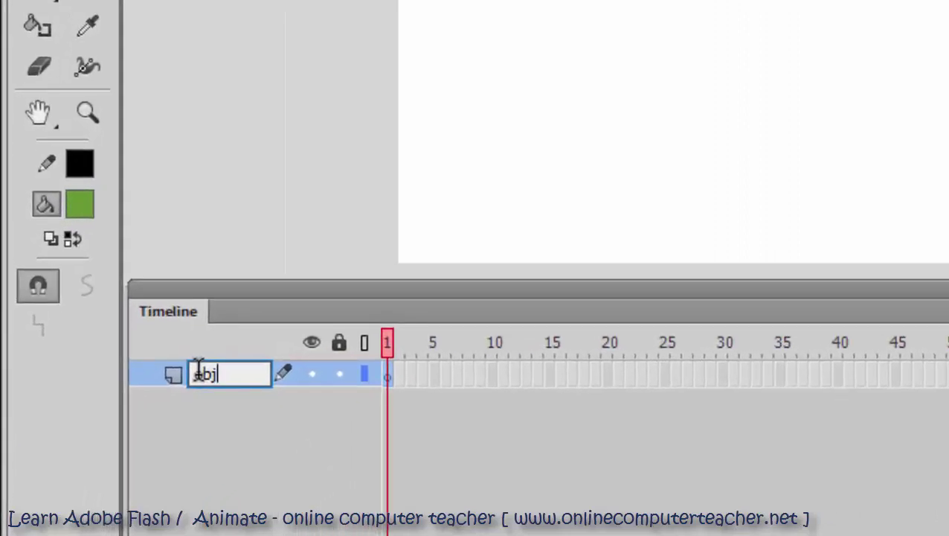
{"action": "type", "text": "ma"}
{"action": "type", "text": "n"}
{"action": "key", "text": "Return"}
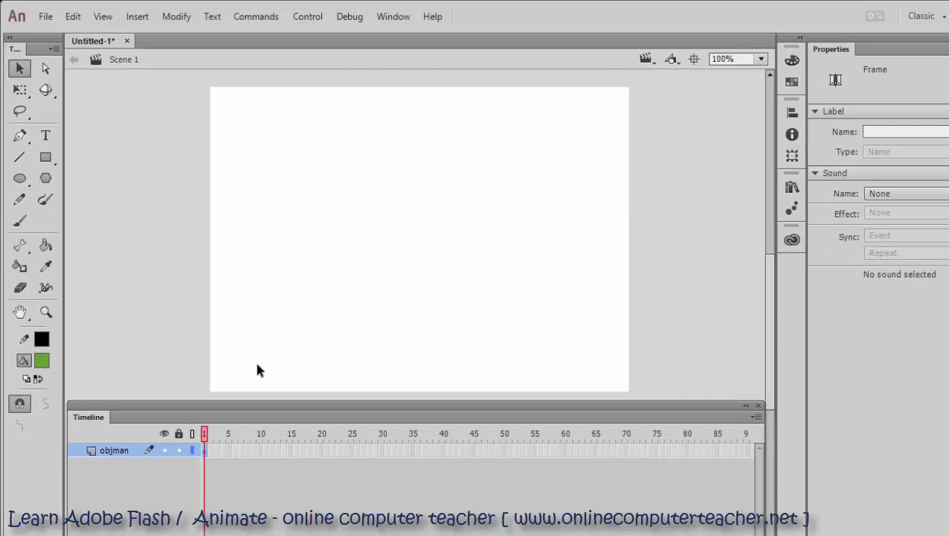
{"action": "key", "text": "b"}
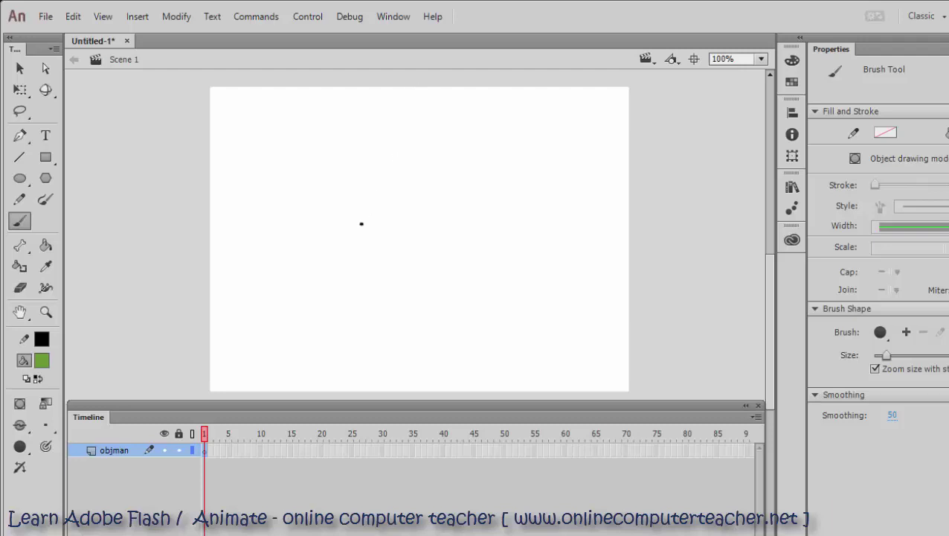
Step: Brush a green stick man with legs and raised arms, then bucket-fill its torso and head green
{"action": "mouse_move", "coordinate": [298, 266]}
{"action": "left_mouse_down"}
{"action": "mouse_move", "coordinate": [298, 277]}
{"action": "mouse_move", "coordinate": [308, 276]}
{"action": "mouse_move", "coordinate": [298, 273]}
{"action": "mouse_move", "coordinate": [298, 297]}
{"action": "mouse_move", "coordinate": [308, 298]}
{"action": "mouse_move", "coordinate": [301, 283]}
{"action": "mouse_move", "coordinate": [297, 327]}
{"action": "mouse_move", "coordinate": [312, 322]}
{"action": "left_mouse_up"}
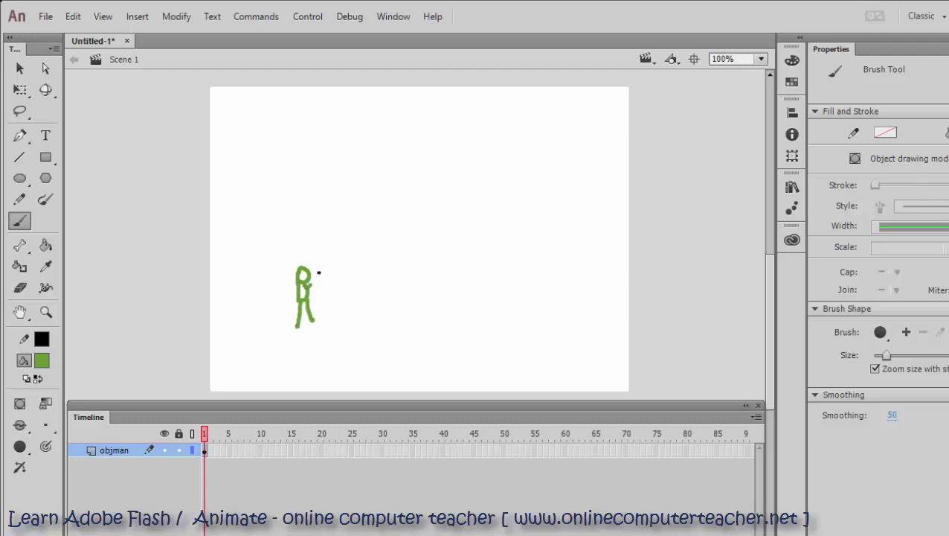
{"action": "mouse_move", "coordinate": [305, 289]}
{"action": "left_mouse_down"}
{"action": "mouse_move", "coordinate": [320, 271]}
{"action": "mouse_move", "coordinate": [295, 286]}
{"action": "left_mouse_up"}
{"action": "left_click", "coordinate": [45, 245]}
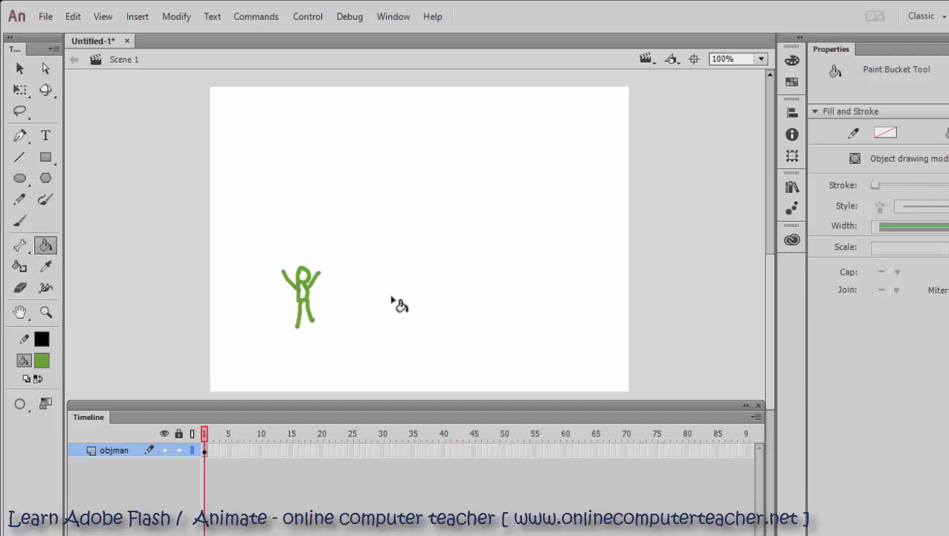
{"action": "left_click", "coordinate": [303, 293]}
{"action": "left_click", "coordinate": [303, 277]}
Step: Marquee-select the whole stick figure and convert it with F8 into movie clip 'Symbol 1'
{"action": "left_click", "coordinate": [19, 67]}
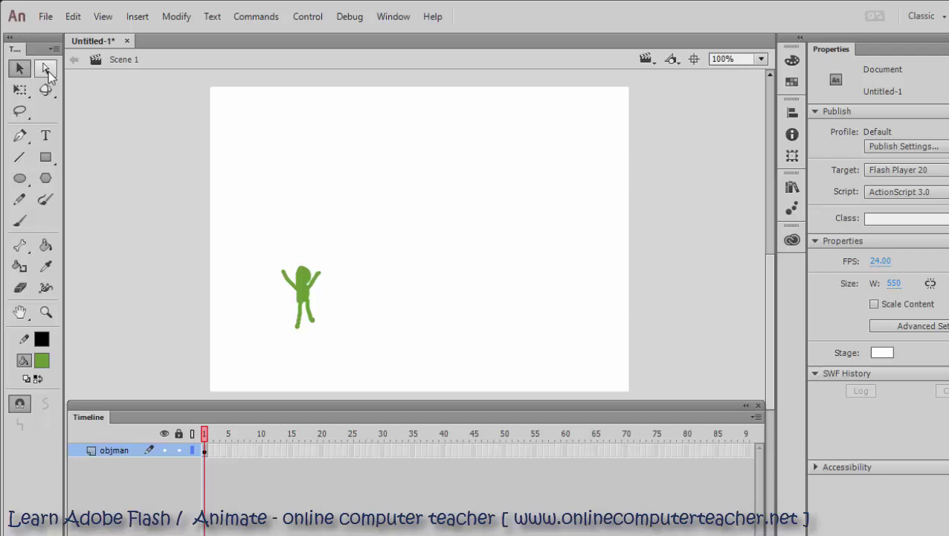
{"action": "left_click_drag", "start_coordinate": [263, 245], "coordinate": [341, 320]}
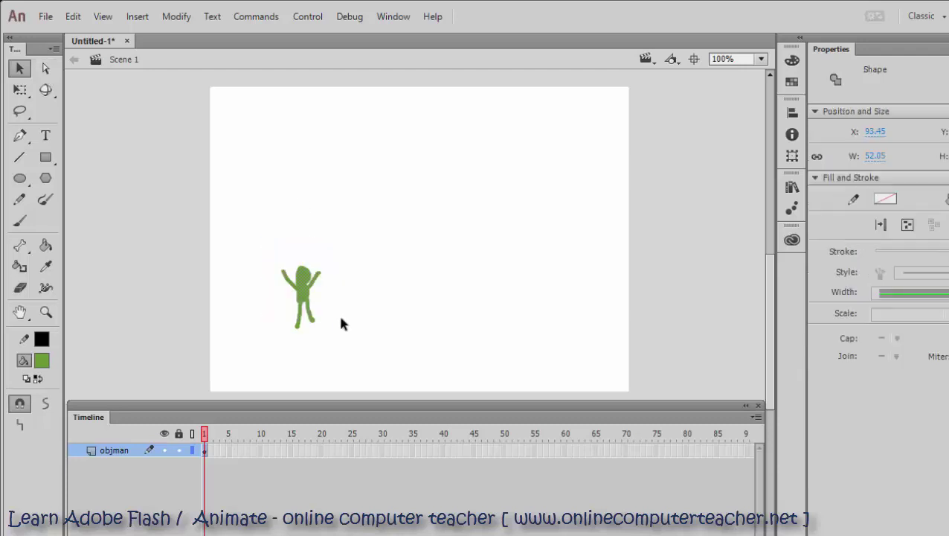
{"action": "left_click_drag", "start_coordinate": [246, 198], "coordinate": [354, 312]}
{"action": "key", "text": "F8"}
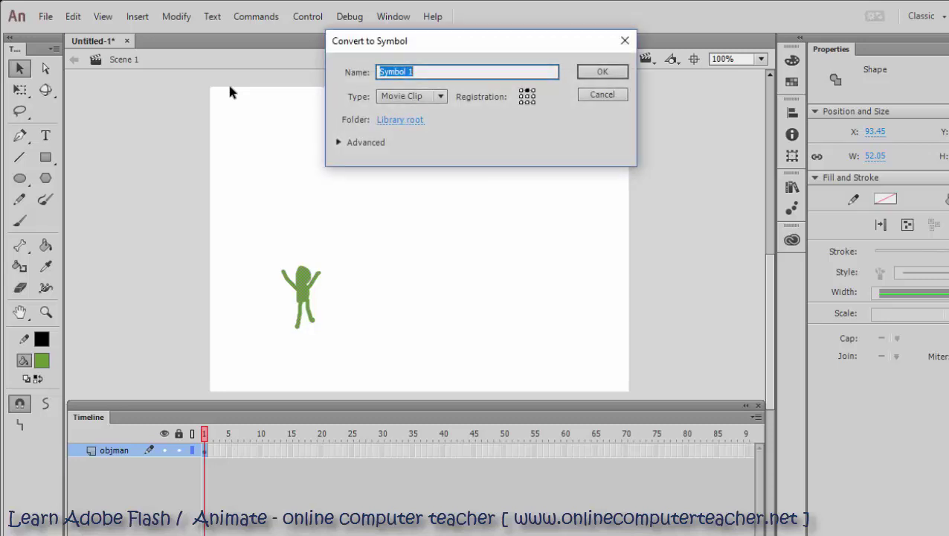
{"action": "key", "text": "Return"}
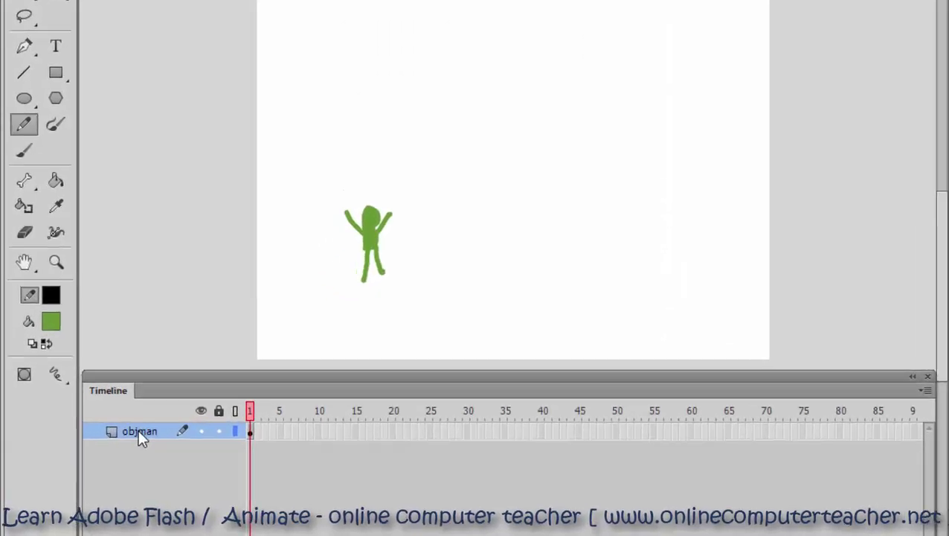
Step: Add a classic motion guide layer above objman, then hide and lock the objman layer
{"action": "right_click", "coordinate": [114, 449]}
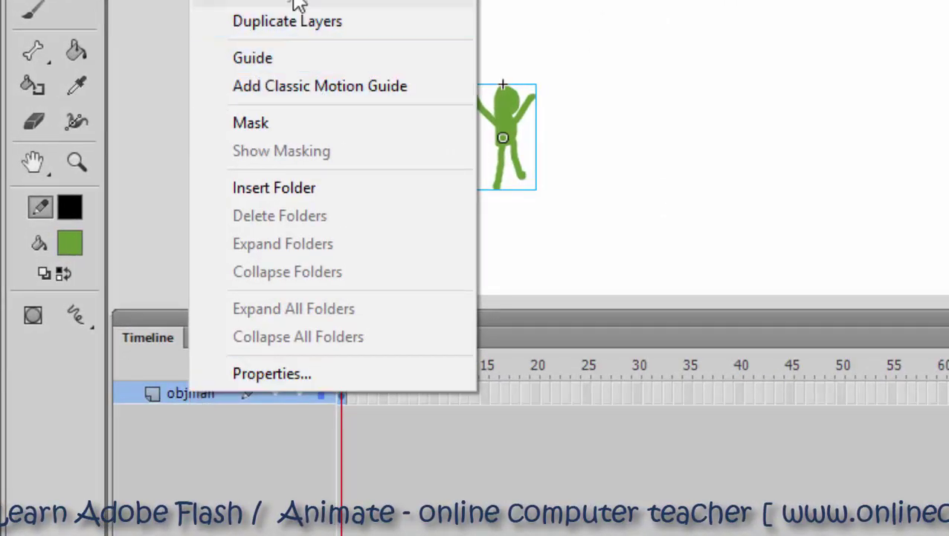
{"action": "left_click", "coordinate": [313, 93]}
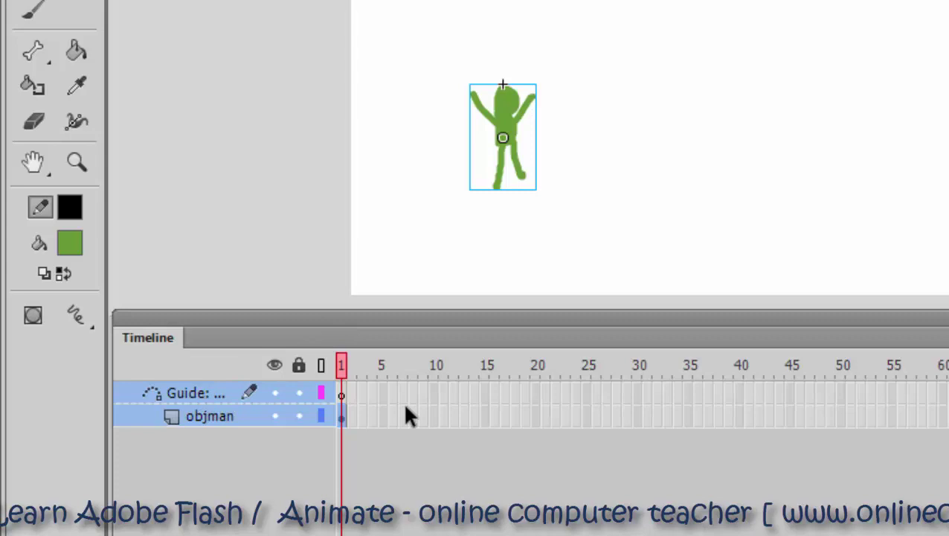
{"action": "left_click", "coordinate": [341, 394]}
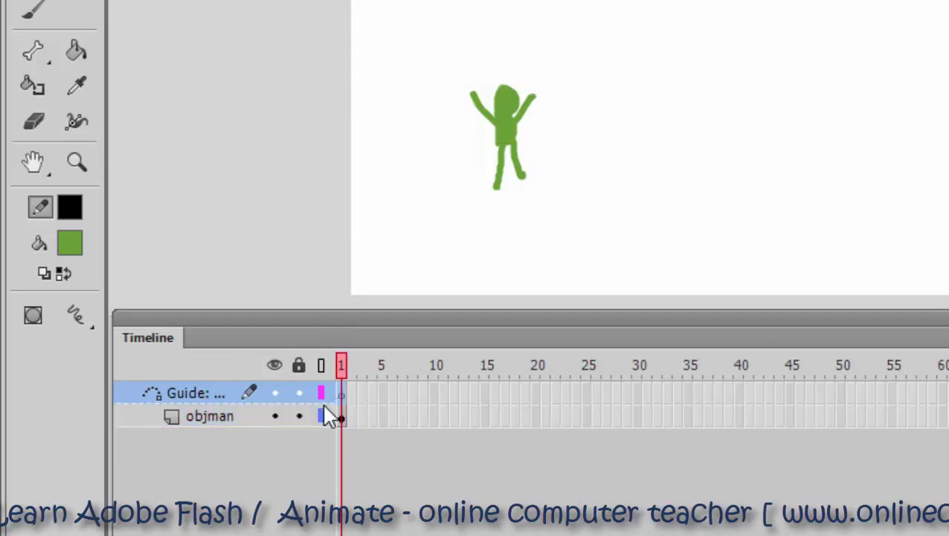
{"action": "left_click", "coordinate": [273, 414]}
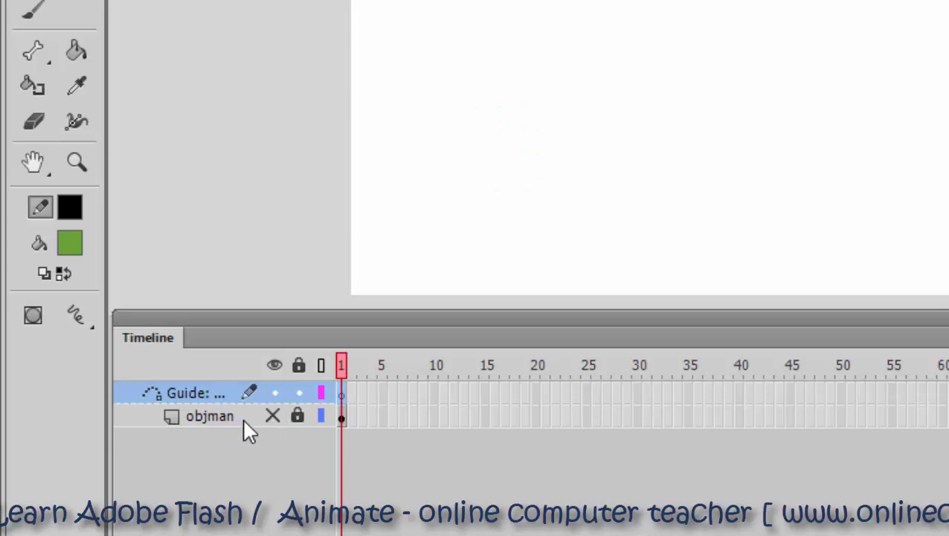
{"action": "left_click_drag", "start_coordinate": [341, 416], "coordinate": [343, 392]}
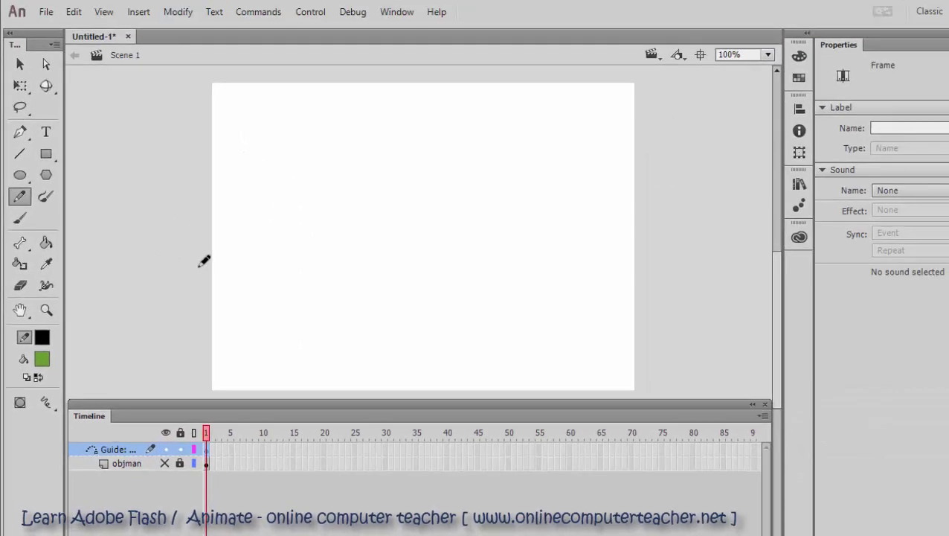
Step: Pencil a wavy curve across the stage on the guide layer and delete its stray right-hand stroke
{"action": "mouse_move", "coordinate": [151, 306]}
{"action": "left_mouse_down"}
{"action": "mouse_move", "coordinate": [392, 191]}
{"action": "mouse_move", "coordinate": [595, 176]}
{"action": "left_mouse_up"}
{"action": "mouse_move", "coordinate": [615, 177]}
{"action": "left_mouse_down"}
{"action": "mouse_move", "coordinate": [669, 183]}
{"action": "mouse_move", "coordinate": [738, 169]}
{"action": "left_mouse_up"}
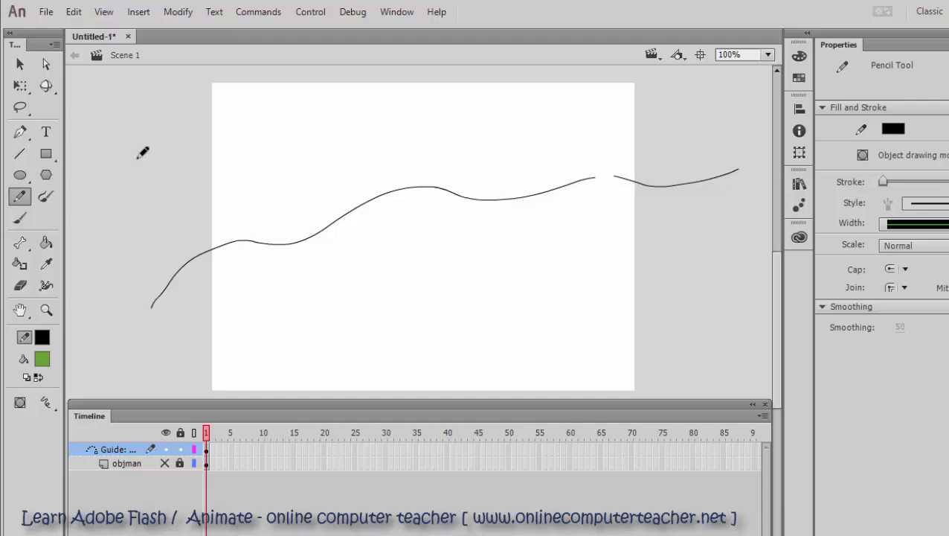
{"action": "key", "text": "v"}
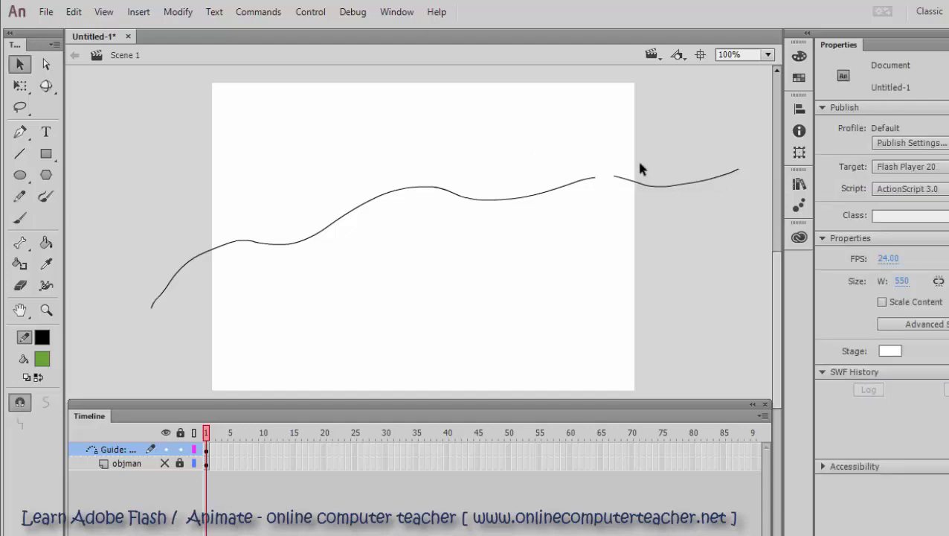
{"action": "left_click_drag", "start_coordinate": [606, 160], "coordinate": [756, 195]}
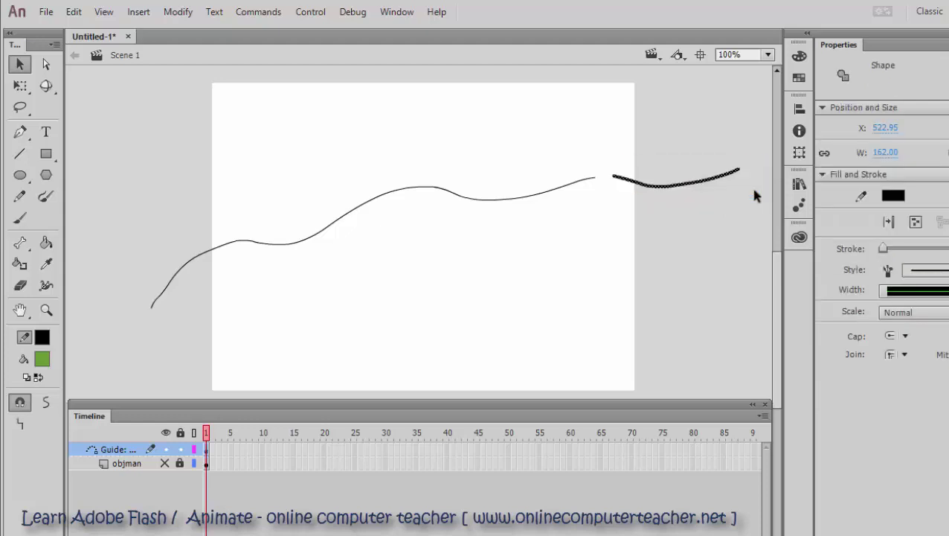
{"action": "key", "text": "Delete"}
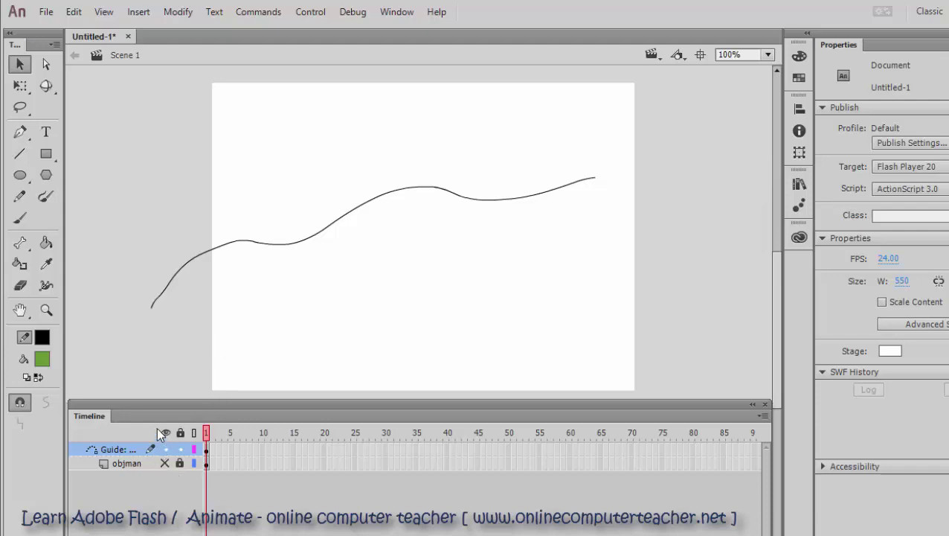
Step: Unhide and unlock objman, then snap the stick man's centre onto the guide path's left end
{"action": "left_click", "coordinate": [137, 461]}
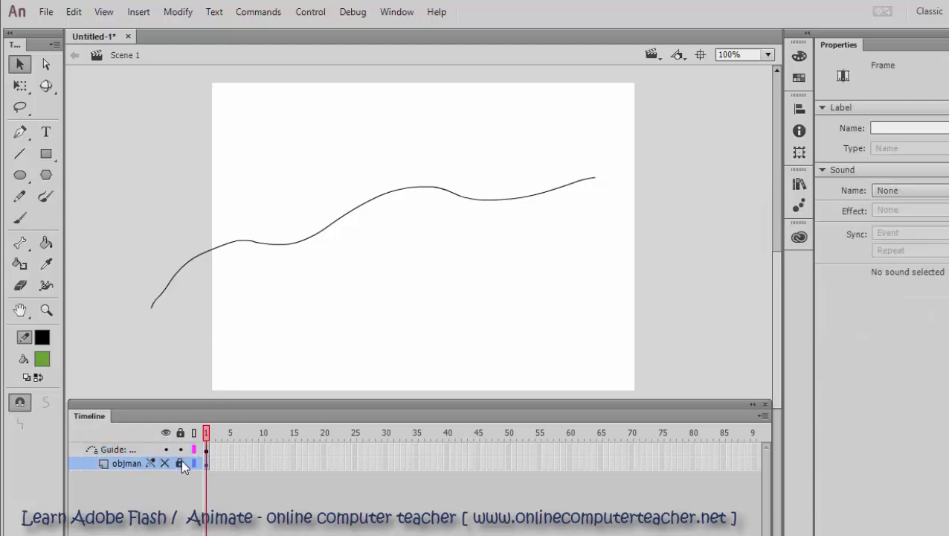
{"action": "mouse_move", "coordinate": [186, 464]}
{"action": "left_mouse_down"}
{"action": "mouse_move", "coordinate": [207, 467]}
{"action": "mouse_move", "coordinate": [183, 464]}
{"action": "left_mouse_up"}
{"action": "left_click", "coordinate": [165, 464]}
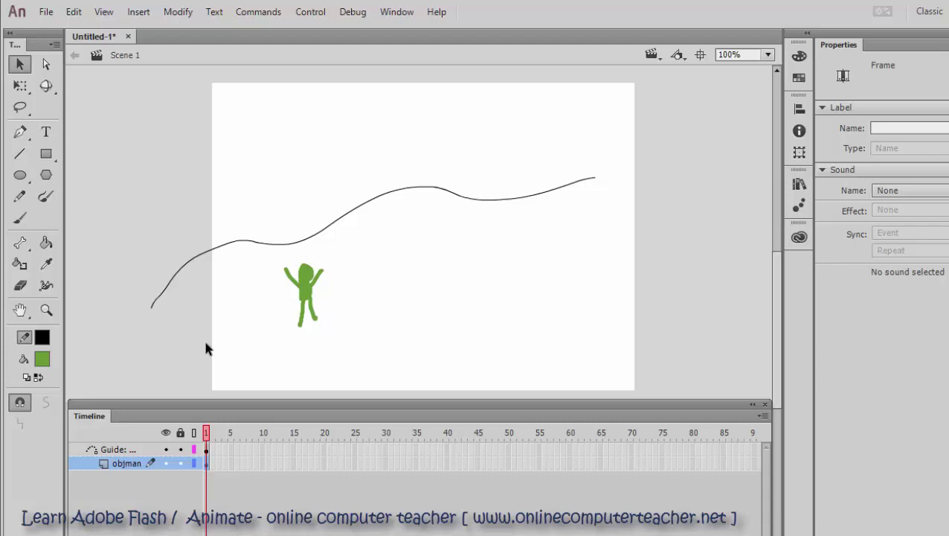
{"action": "left_click", "coordinate": [304, 307]}
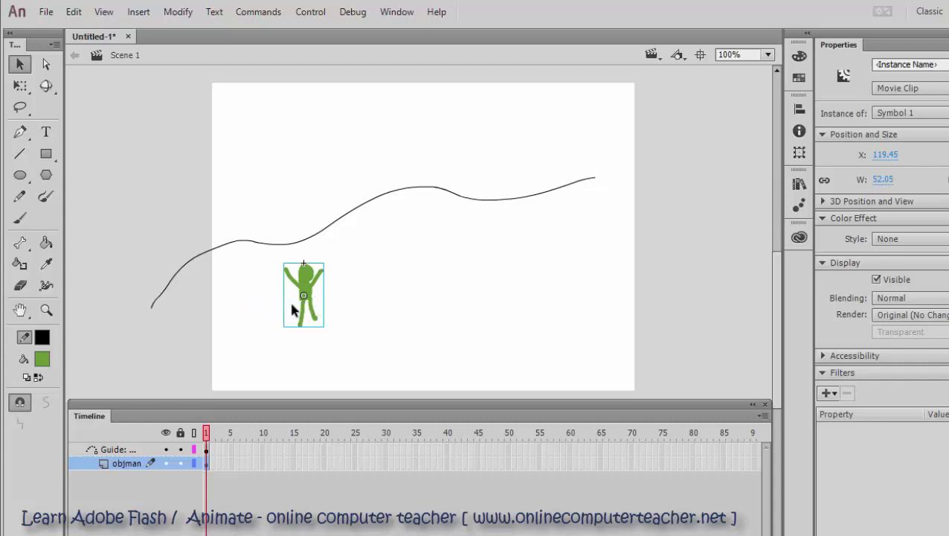
{"action": "mouse_move", "coordinate": [294, 309]}
{"action": "left_mouse_down"}
{"action": "mouse_move", "coordinate": [170, 308]}
{"action": "mouse_move", "coordinate": [155, 322]}
{"action": "left_mouse_up"}
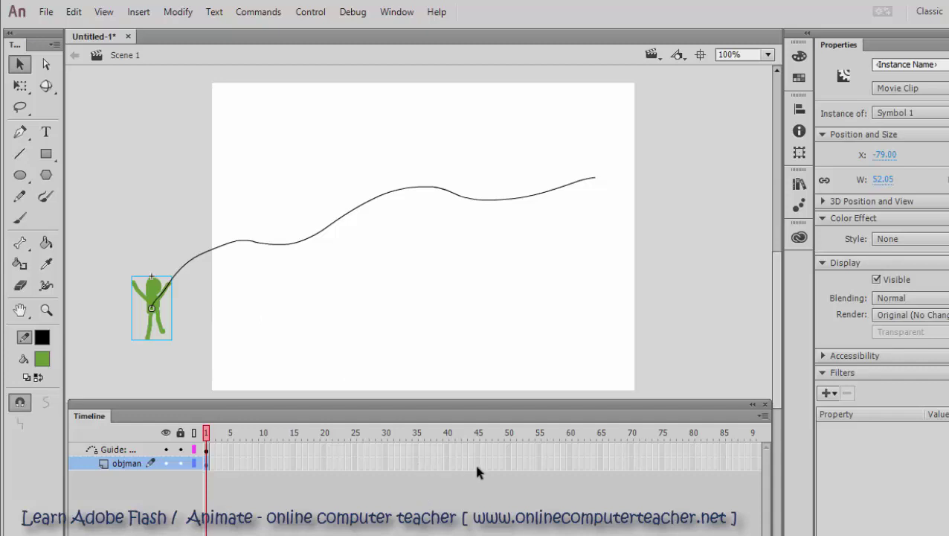
{"action": "left_click", "coordinate": [495, 463]}
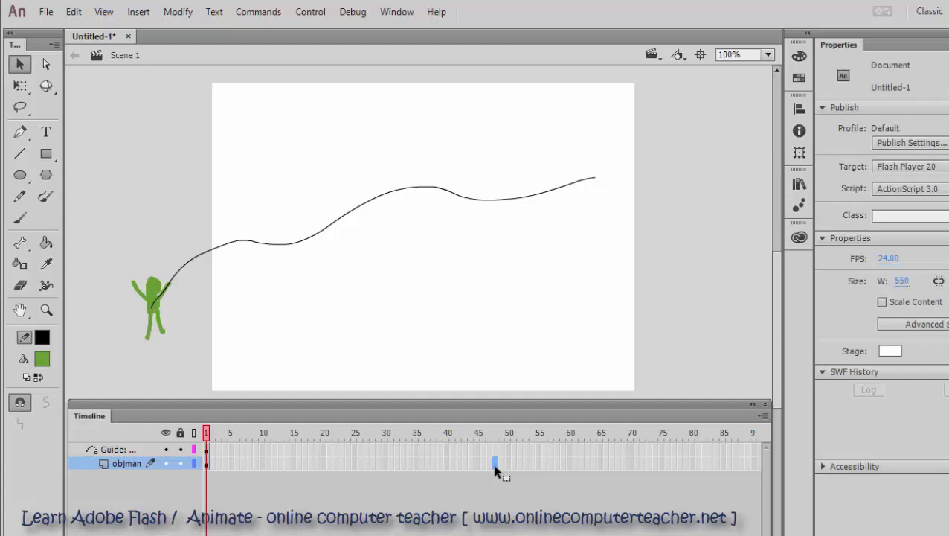
Step: Extend objman and the guide layer to frame 47 and snap the stick man to the curve's right end
{"action": "key", "text": "F5"}
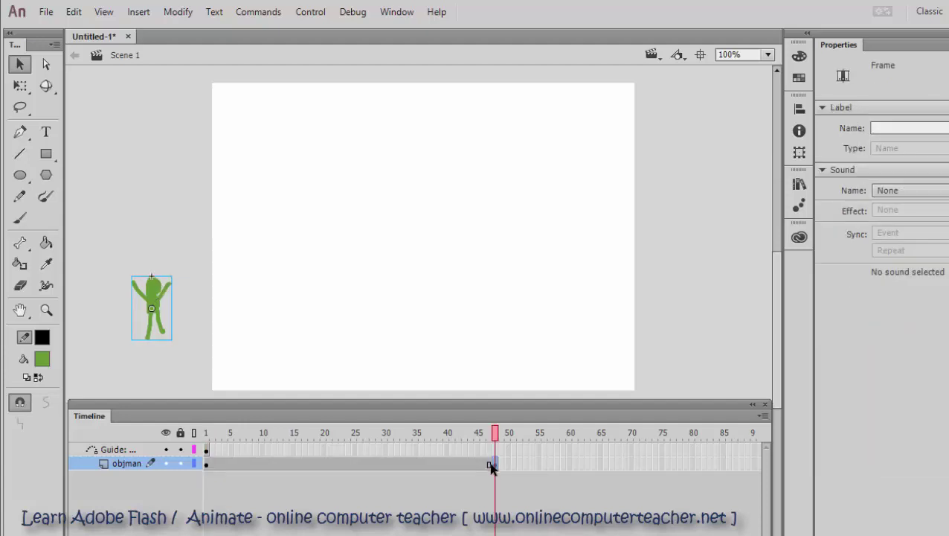
{"action": "left_click", "coordinate": [496, 452]}
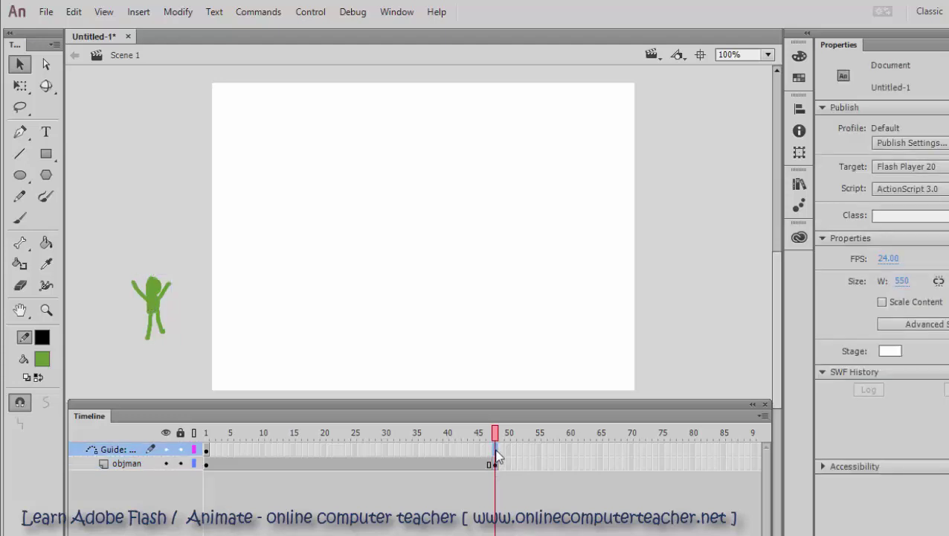
{"action": "key", "text": "F5"}
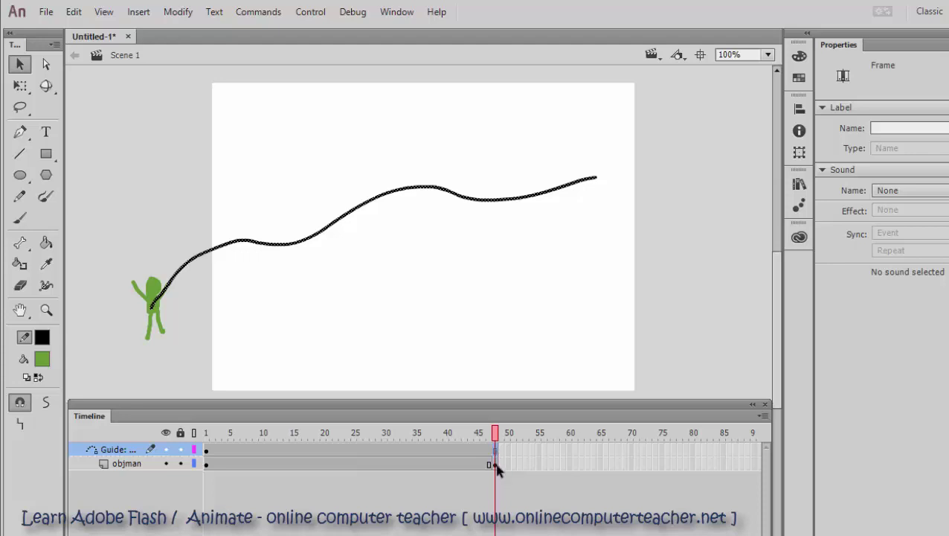
{"action": "left_click", "coordinate": [496, 463]}
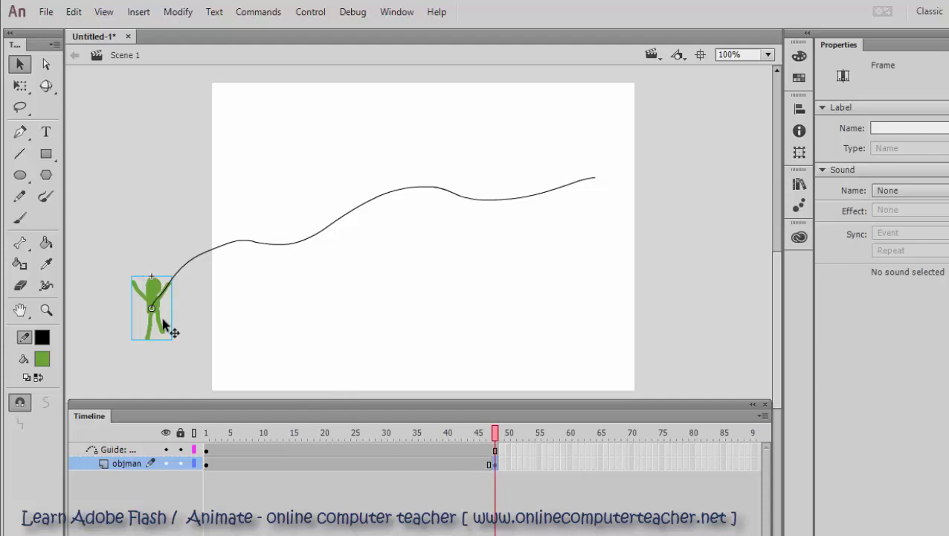
{"action": "left_click_drag", "start_coordinate": [165, 327], "coordinate": [614, 201]}
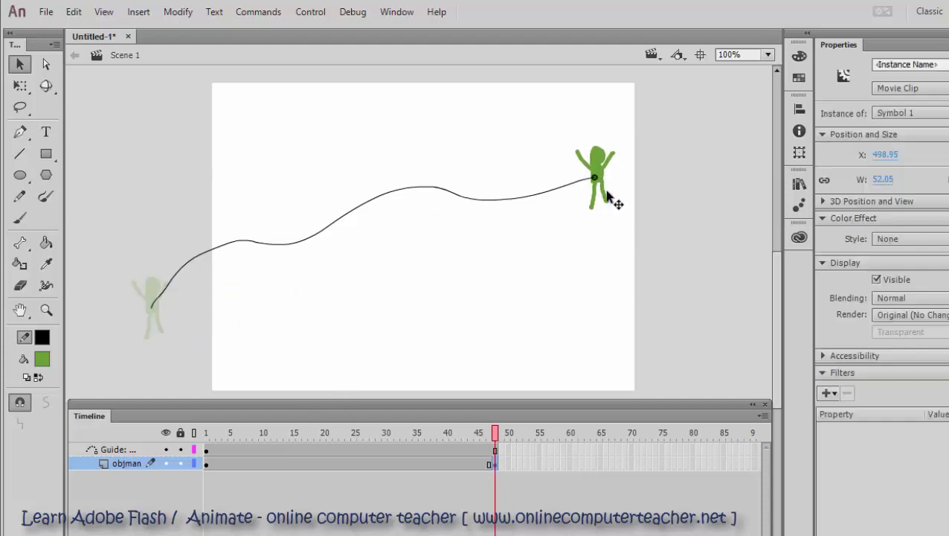
Step: Create a classic tween across objman's frames 1–47 and play it back twice to preview
{"action": "left_click", "coordinate": [325, 464]}
{"action": "right_click", "coordinate": [326, 464]}
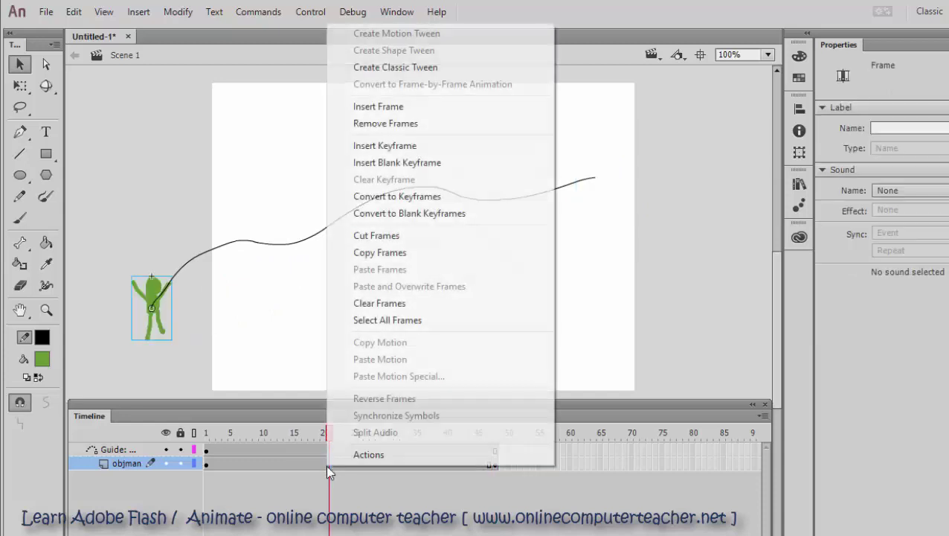
{"action": "left_click", "coordinate": [388, 70]}
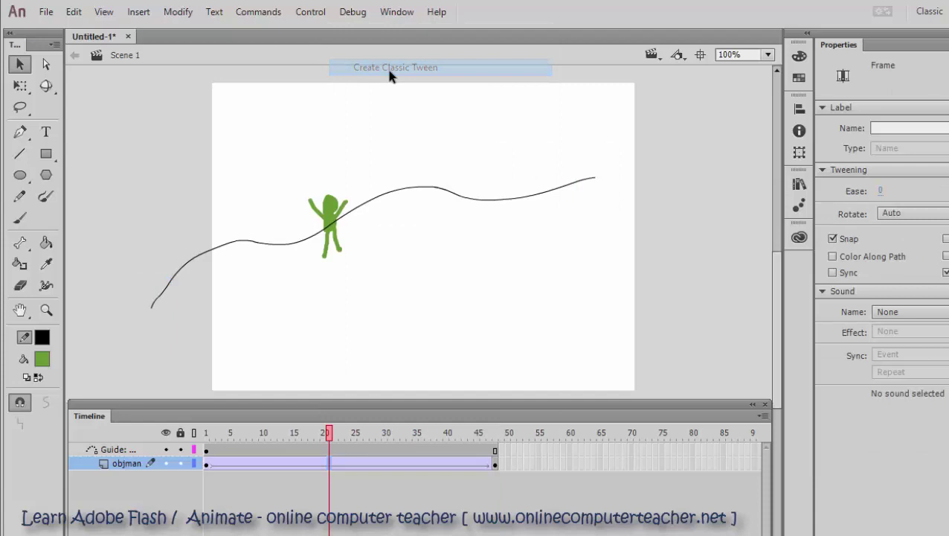
{"action": "key", "text": "Return"}
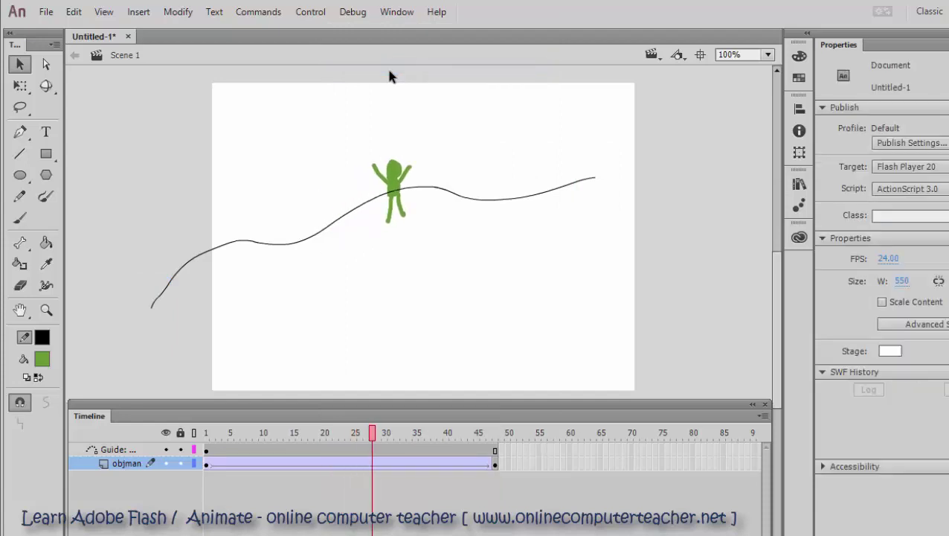
{"action": "key", "text": "Return"}
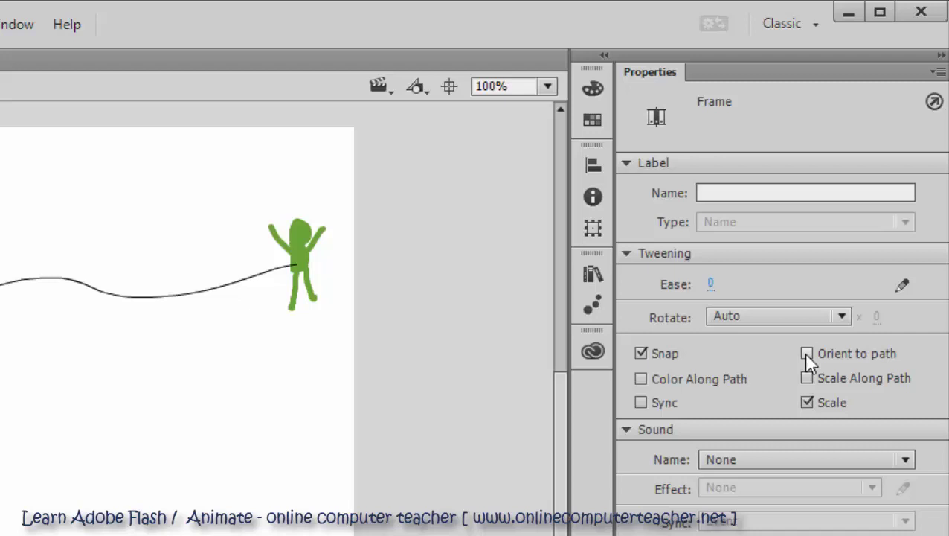
Step: Enable Orient to path on the stick man's tween and return to frame 1
{"action": "left_click", "coordinate": [807, 354]}
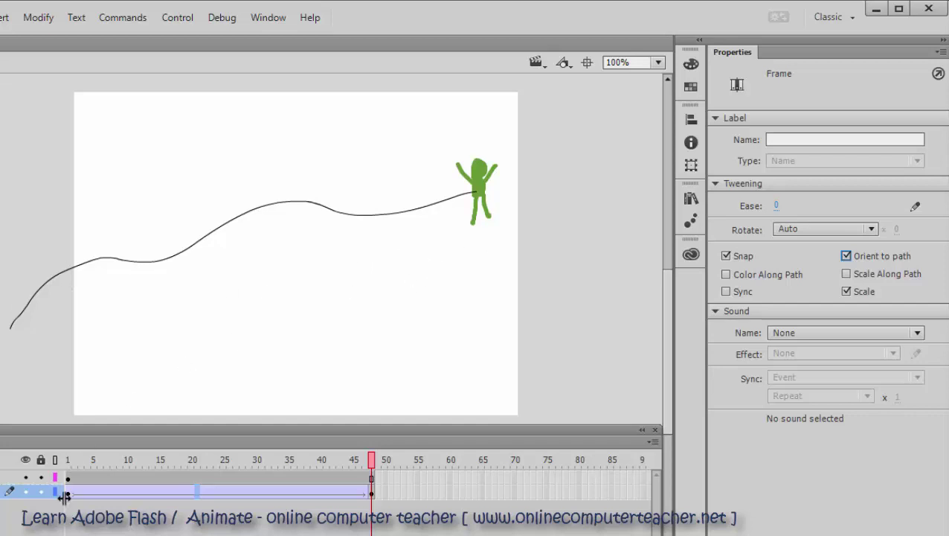
{"action": "left_click", "coordinate": [133, 425]}
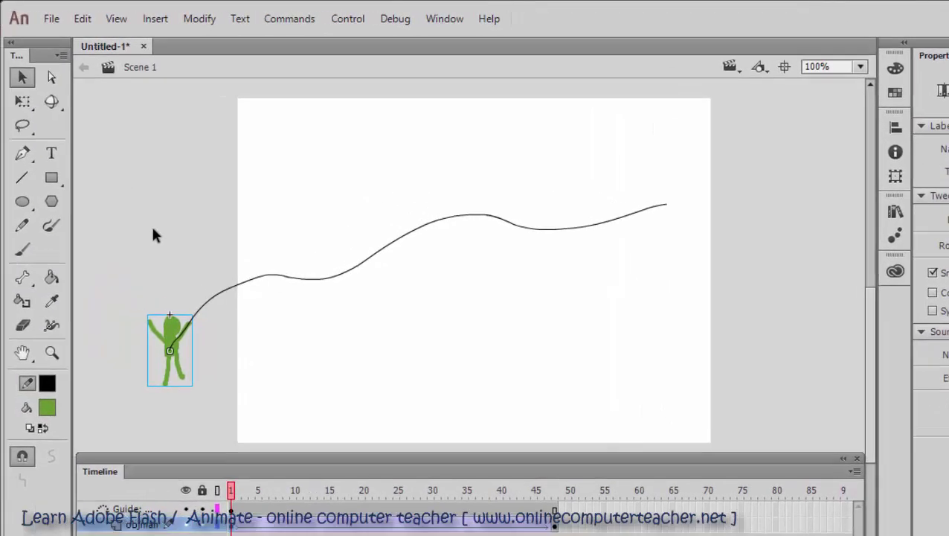
Step: Rotate the stick man at frame 1 with Free Transform, then scrub to frame 15 to check the tilt
{"action": "left_click", "coordinate": [21, 102]}
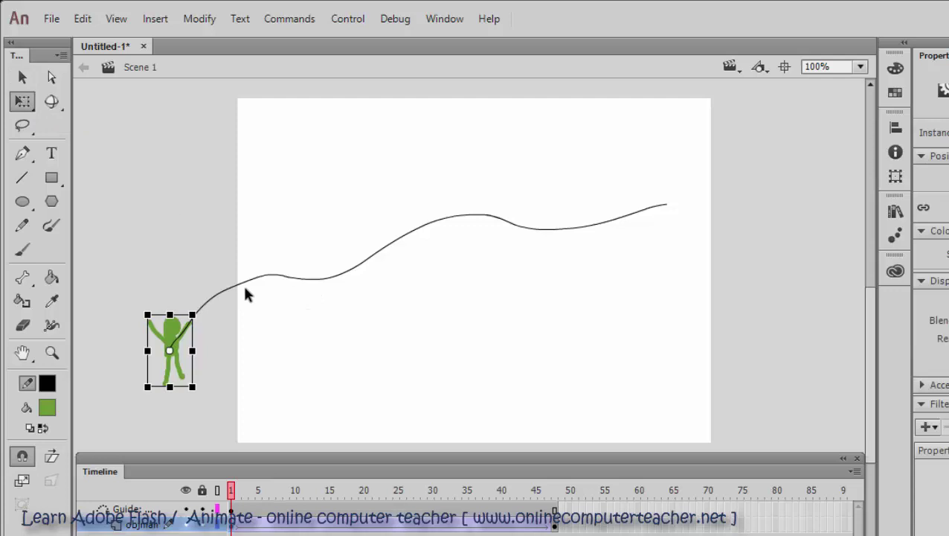
{"action": "left_click_drag", "start_coordinate": [207, 308], "coordinate": [232, 333]}
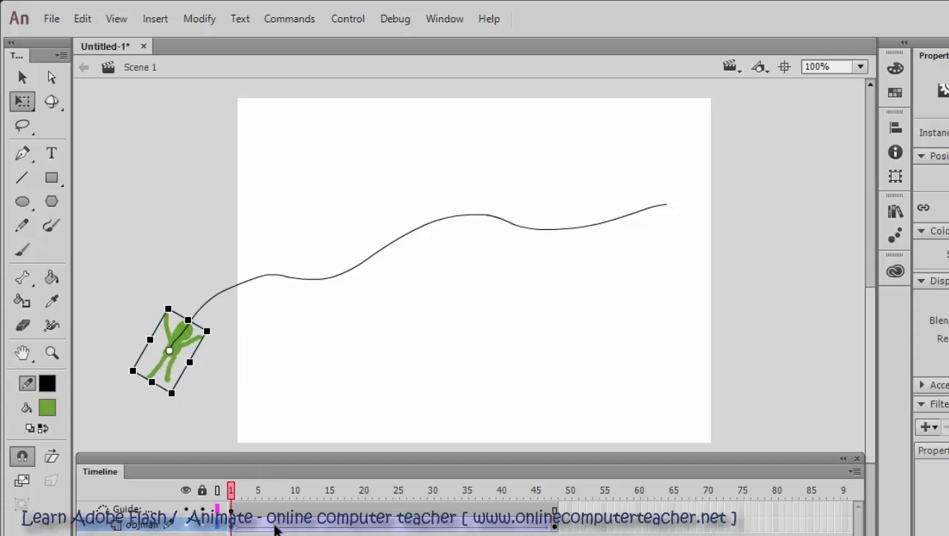
{"action": "left_click", "coordinate": [266, 490]}
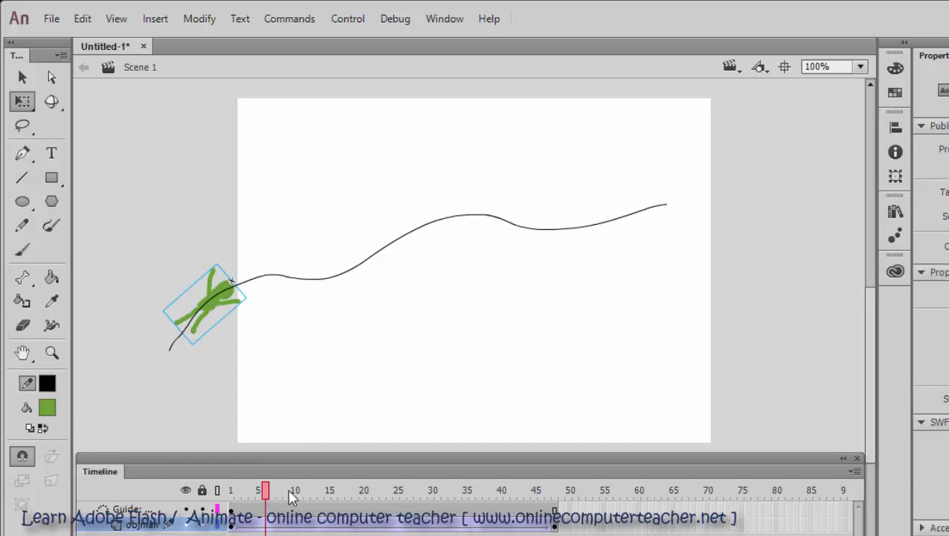
{"action": "left_click", "coordinate": [289, 495]}
{"action": "left_click", "coordinate": [310, 497]}
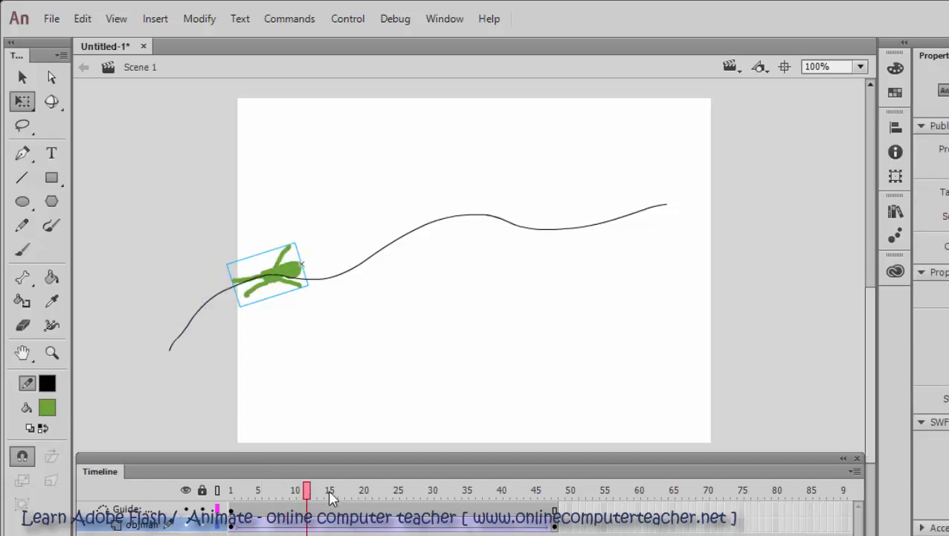
{"action": "left_click", "coordinate": [328, 497]}
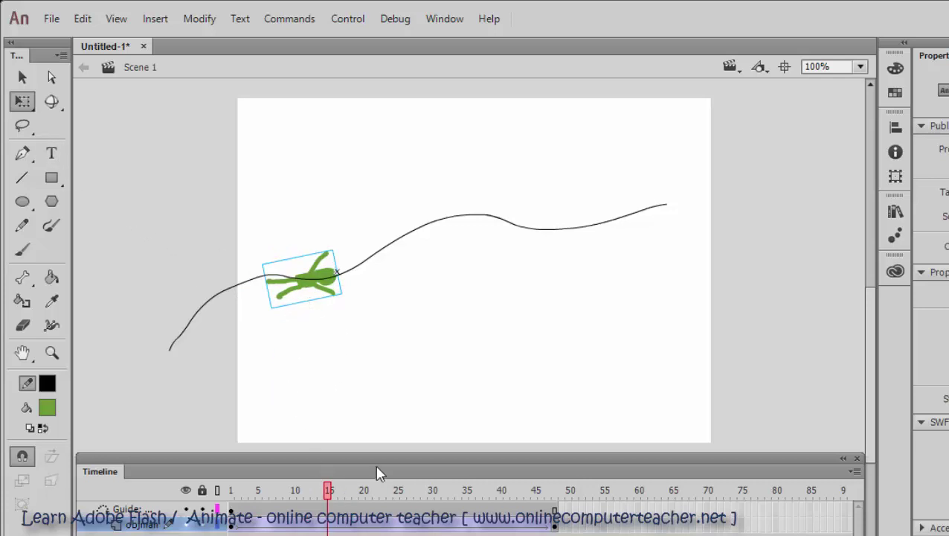
{"action": "key", "text": "Escape"}
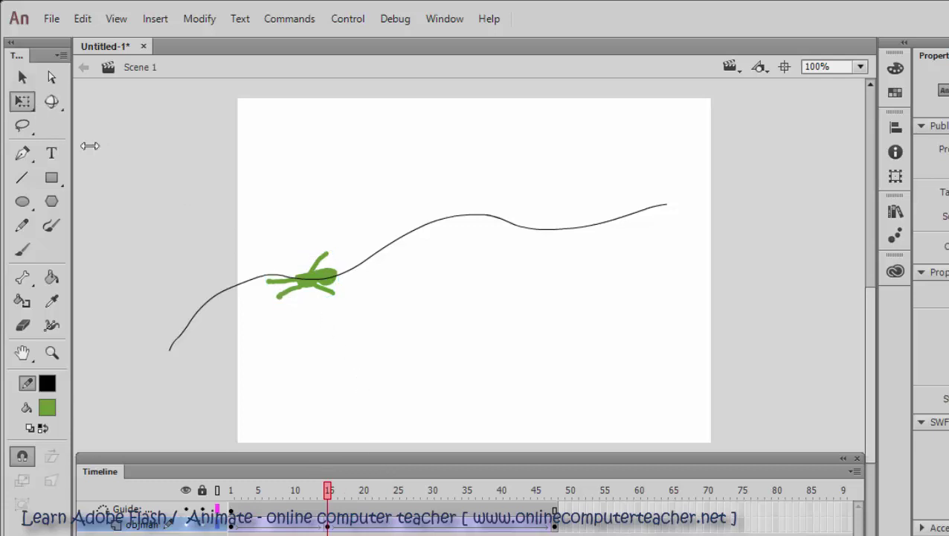
{"action": "left_click", "coordinate": [327, 280]}
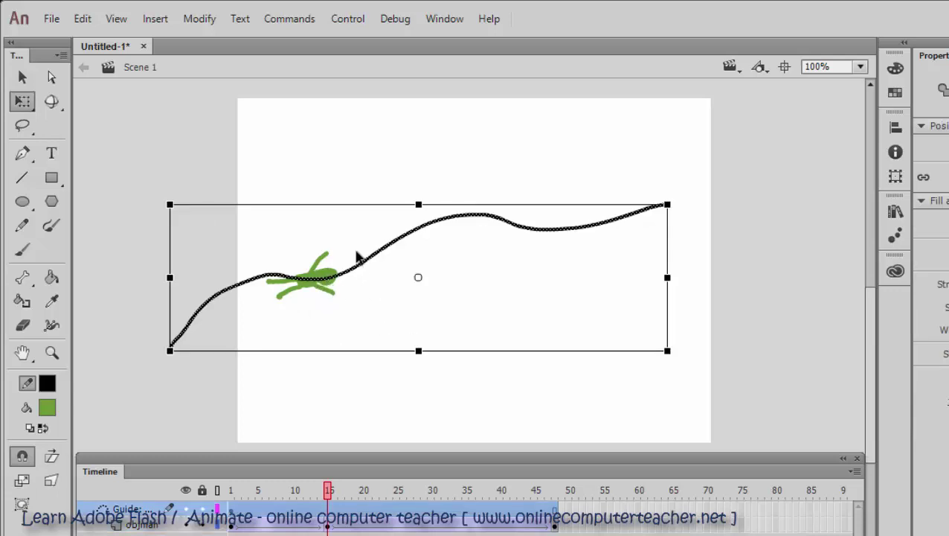
Step: Rotate the frame-15 stick man flatter along the curve, then go to frame 20
{"action": "left_click", "coordinate": [222, 158]}
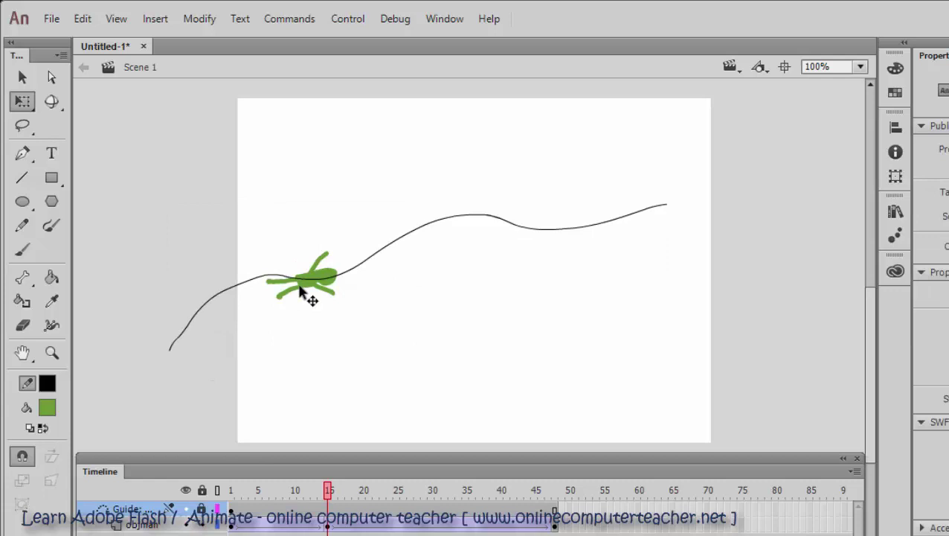
{"action": "left_click", "coordinate": [300, 299]}
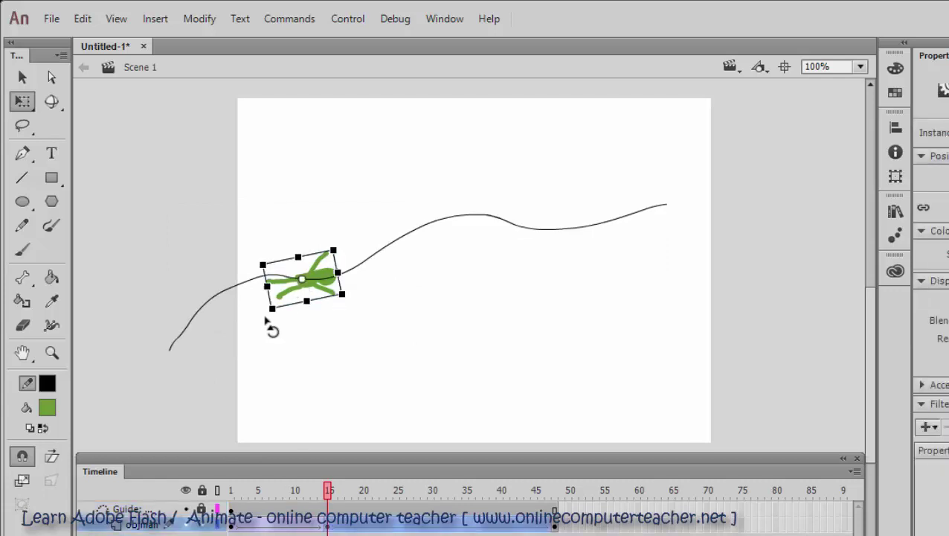
{"action": "left_click_drag", "start_coordinate": [262, 321], "coordinate": [257, 309]}
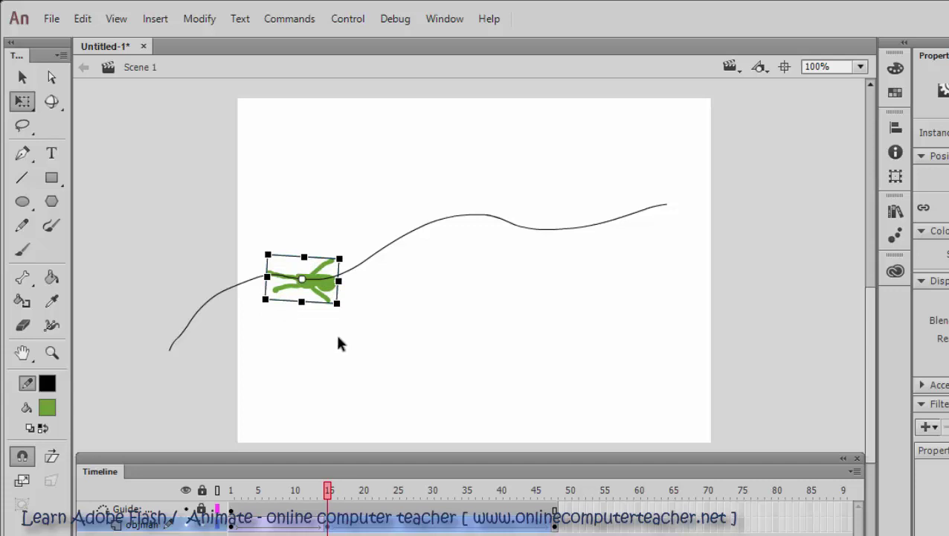
{"action": "left_click", "coordinate": [363, 503]}
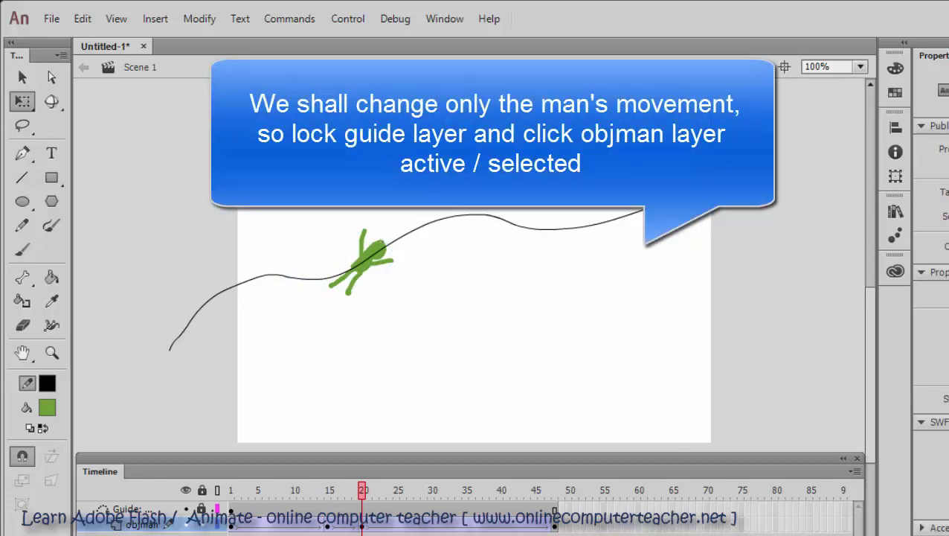
Step: Tilt the frame-20 stick man to the curve's slope, then scrub toward frame 24
{"action": "left_click", "coordinate": [354, 296]}
{"action": "left_click_drag", "start_coordinate": [348, 322], "coordinate": [332, 318]}
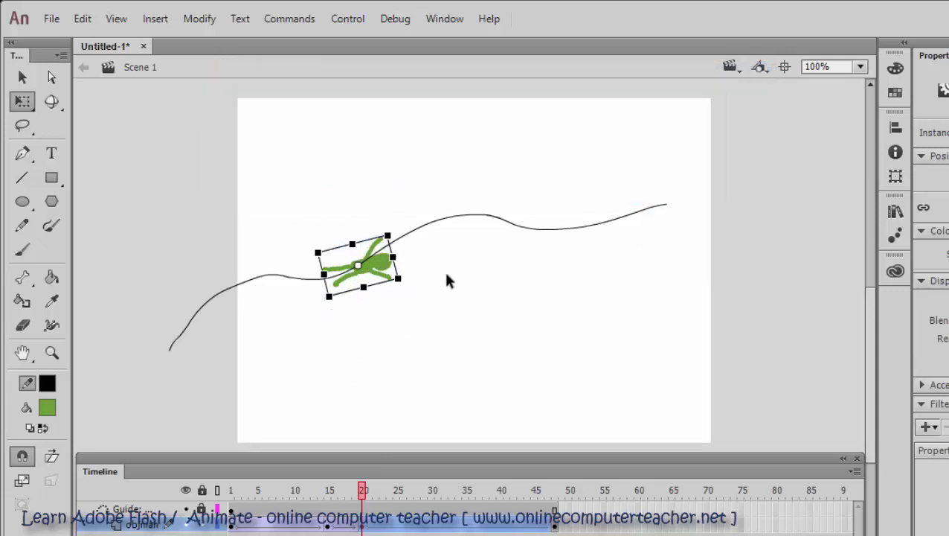
{"action": "left_click_drag", "start_coordinate": [363, 492], "coordinate": [425, 496]}
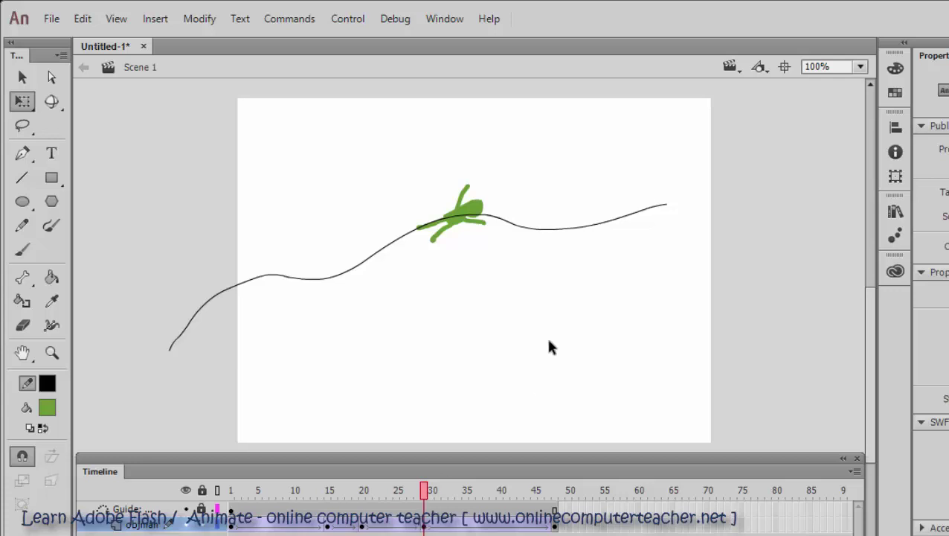
Step: Rotate the figure on the upper curve to match its slope, then scrub a few frames on
{"action": "left_click", "coordinate": [490, 216]}
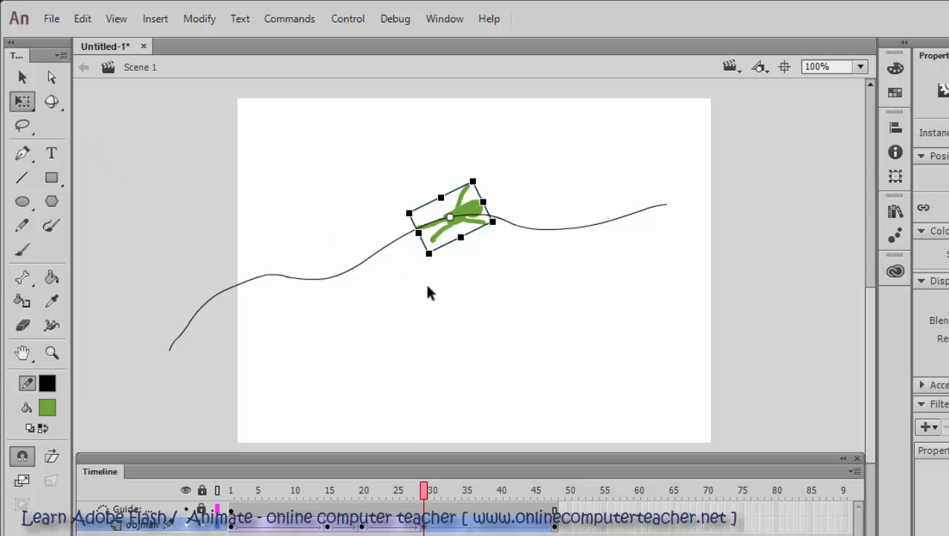
{"action": "left_click_drag", "start_coordinate": [430, 268], "coordinate": [420, 266]}
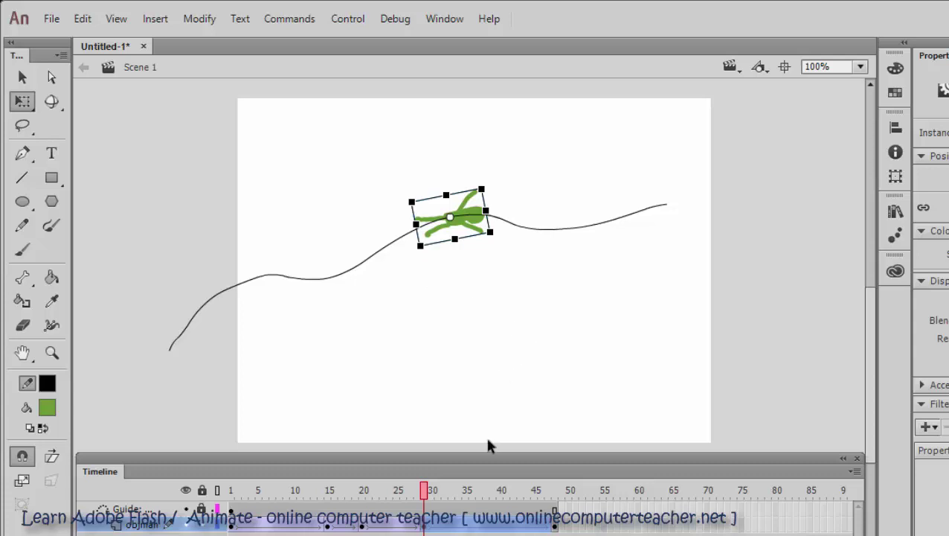
{"action": "left_click_drag", "start_coordinate": [424, 491], "coordinate": [450, 499]}
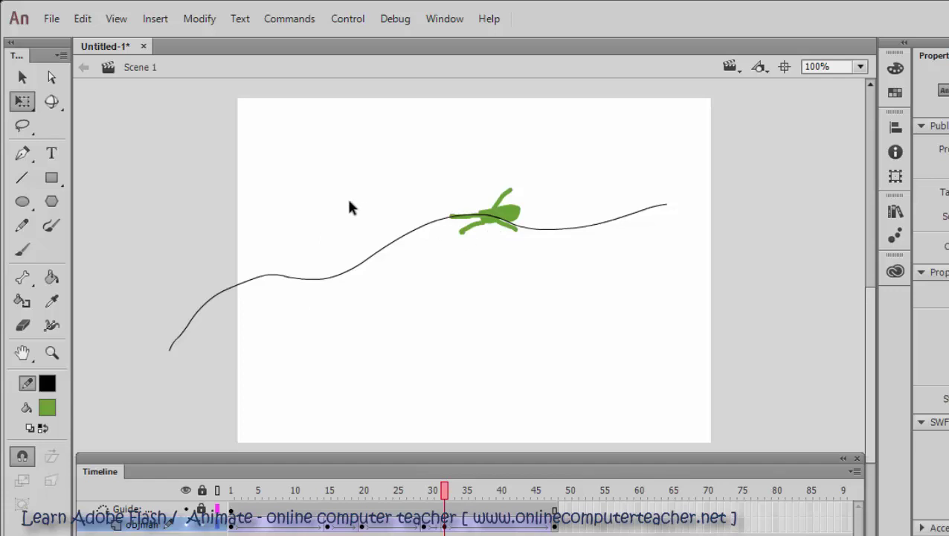
Step: Tilt the green figure to follow the curve, then advance to a later frame
{"action": "left_click", "coordinate": [513, 222]}
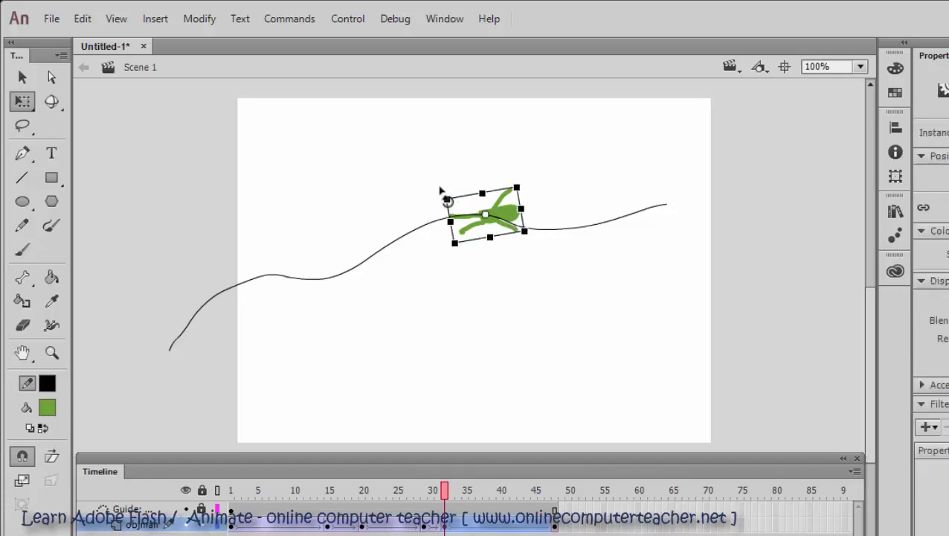
{"action": "left_click_drag", "start_coordinate": [440, 186], "coordinate": [447, 180]}
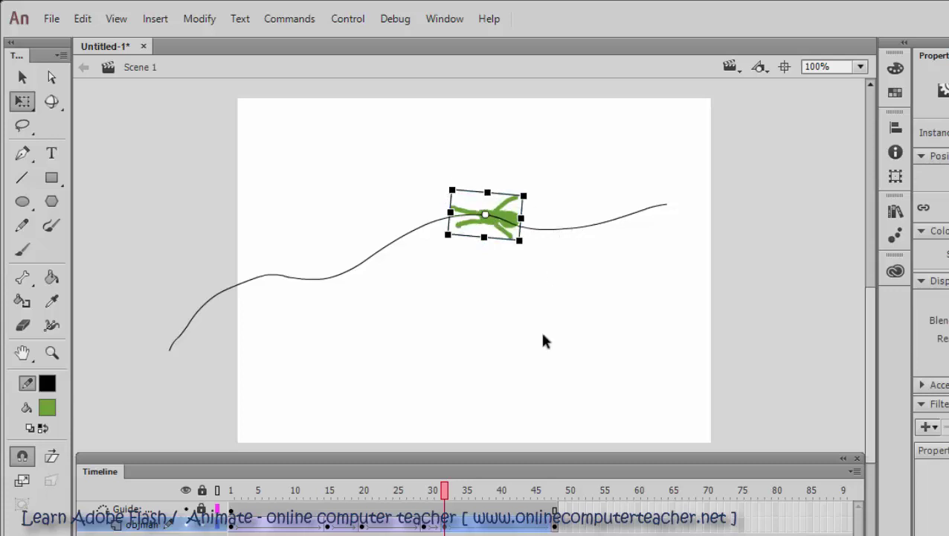
{"action": "left_click_drag", "start_coordinate": [449, 492], "coordinate": [467, 495]}
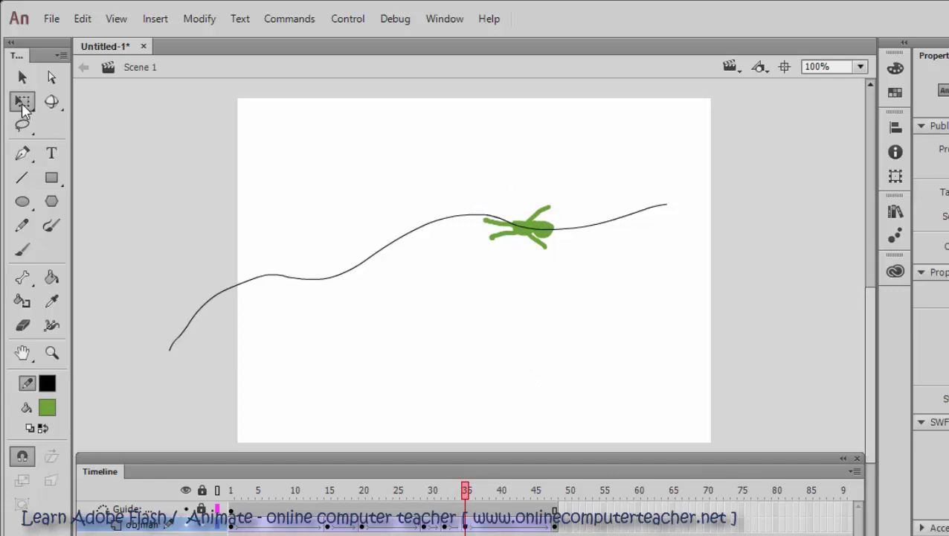
Step: Rotate the figure to match the curve just past the crest, then move ahead two frames
{"action": "left_click", "coordinate": [535, 227]}
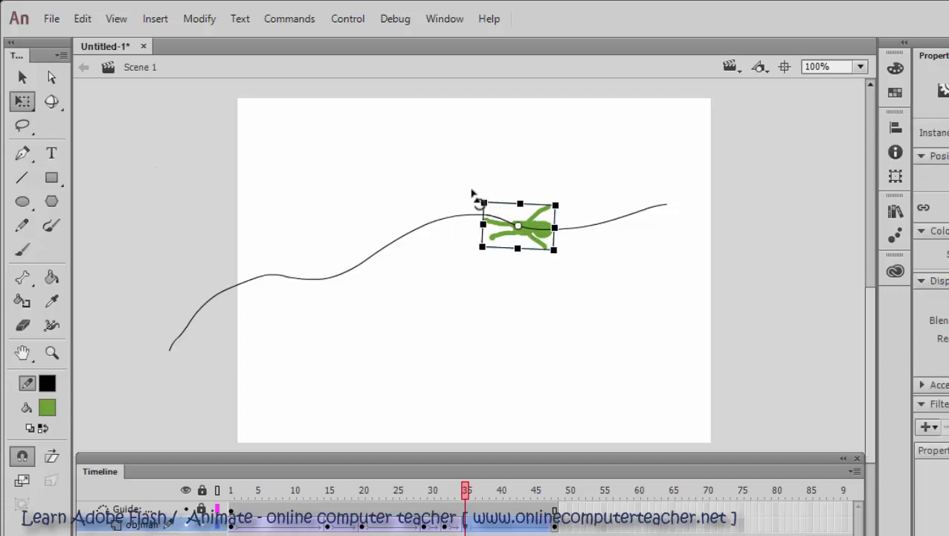
{"action": "left_click_drag", "start_coordinate": [476, 192], "coordinate": [489, 185]}
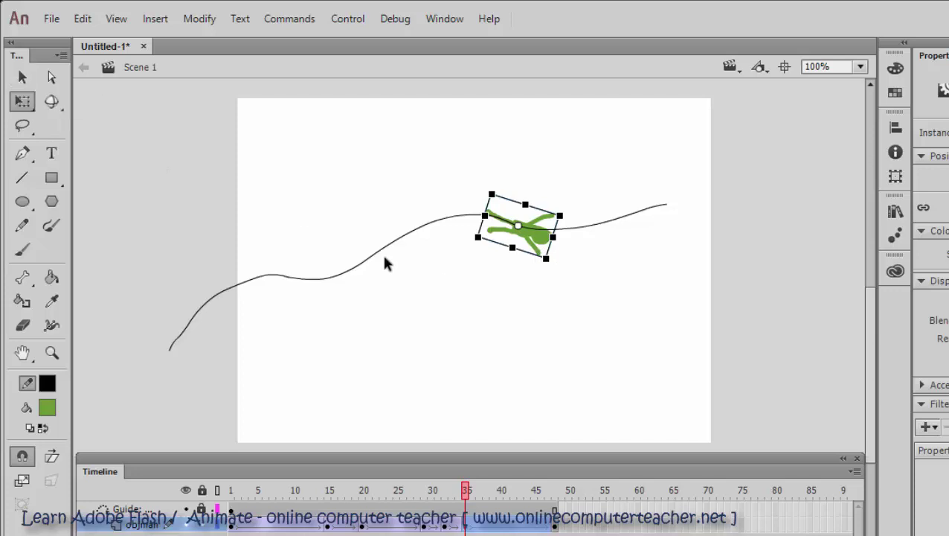
{"action": "left_click_drag", "start_coordinate": [467, 494], "coordinate": [481, 495]}
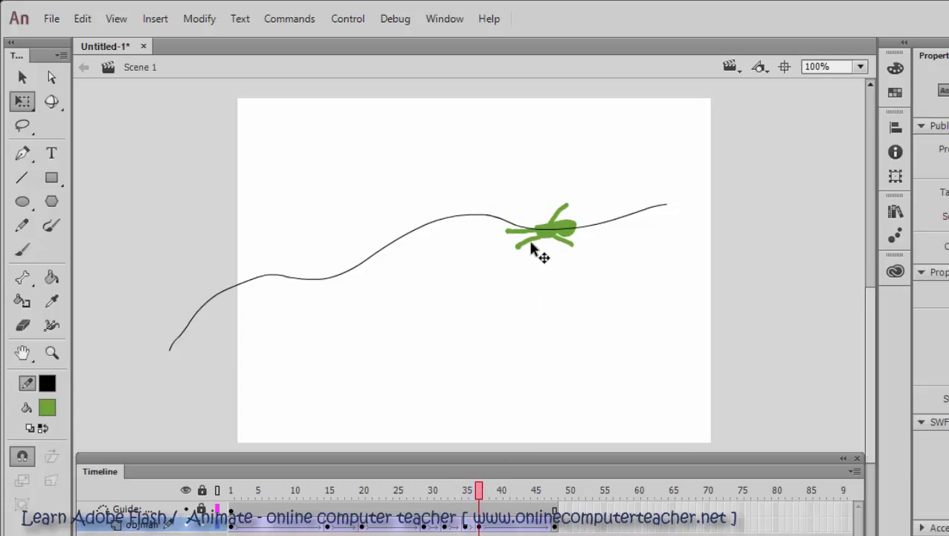
Step: Rotate the figure clockwise to align with the descending path, then scrub further along
{"action": "left_click", "coordinate": [545, 239]}
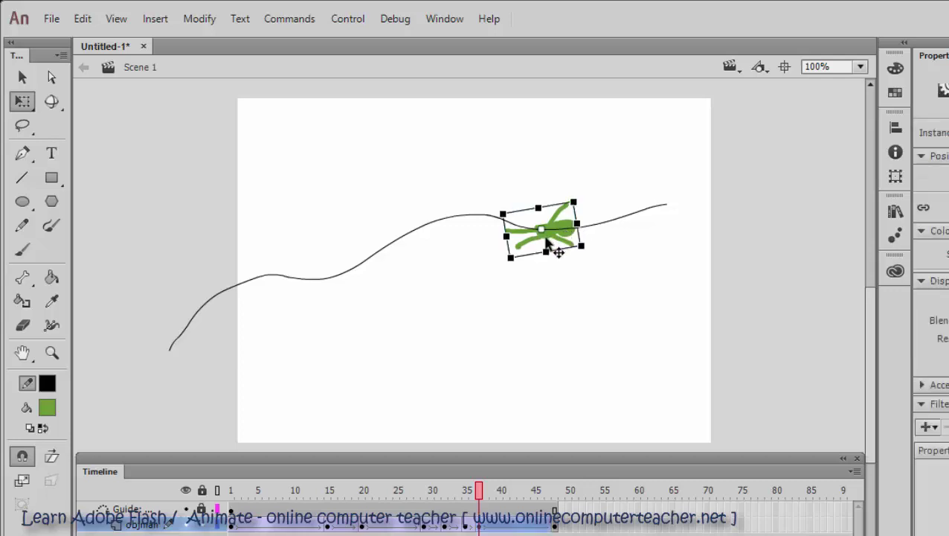
{"action": "left_click_drag", "start_coordinate": [498, 186], "coordinate": [517, 193]}
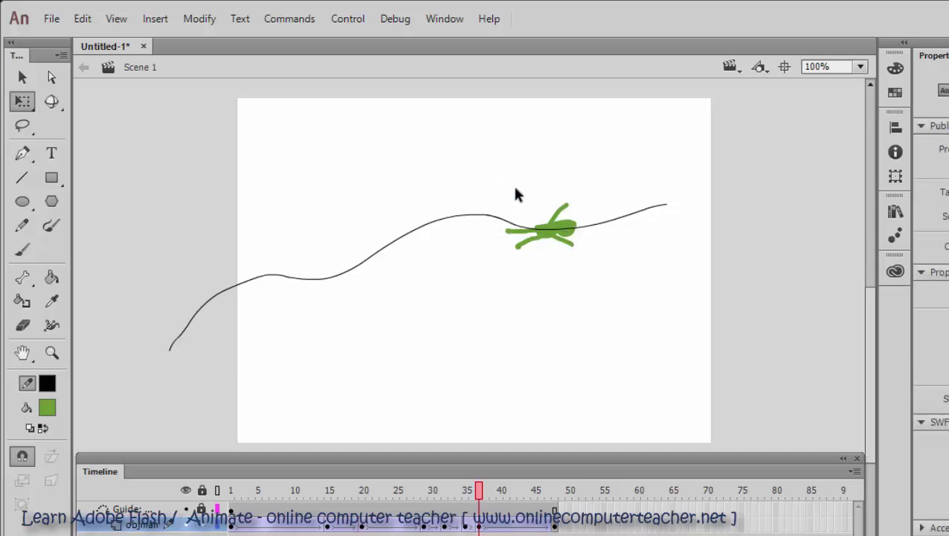
{"action": "left_click", "coordinate": [557, 243]}
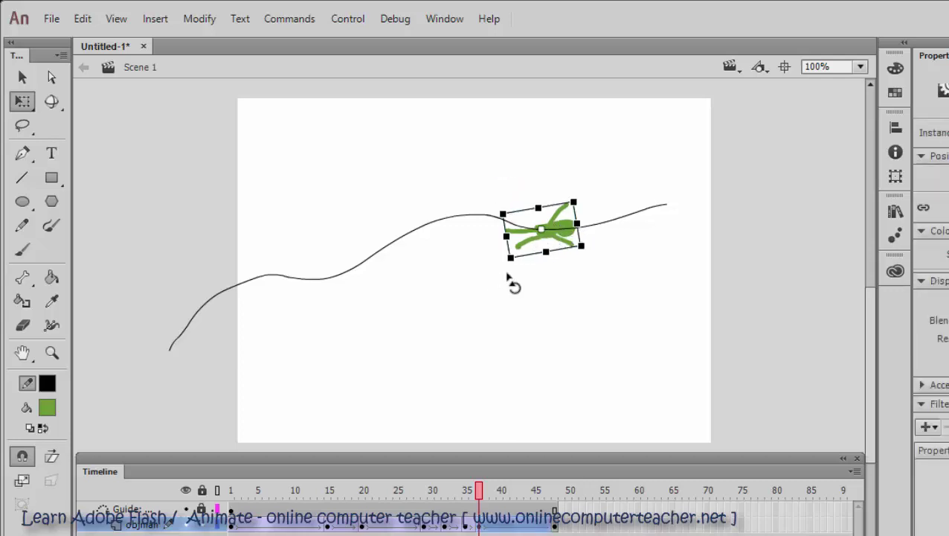
{"action": "left_click_drag", "start_coordinate": [507, 273], "coordinate": [494, 257]}
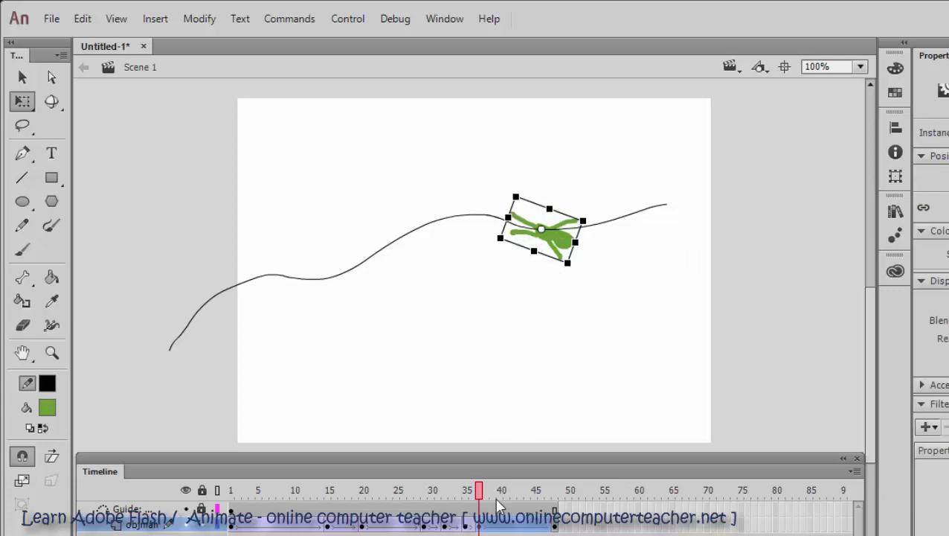
{"action": "left_click", "coordinate": [484, 490]}
{"action": "left_click_drag", "start_coordinate": [484, 493], "coordinate": [505, 492]}
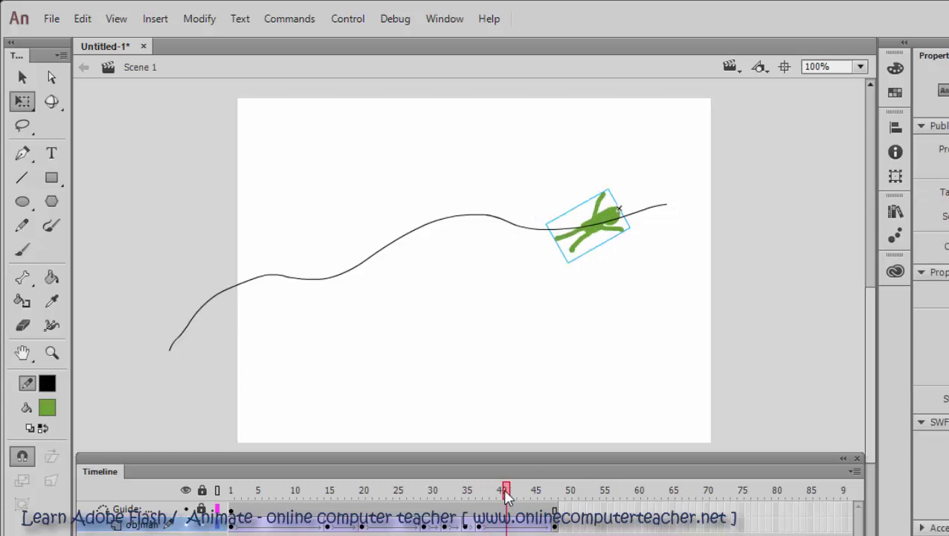
Step: Rotate the figure slightly flatter near frame 42, then advance toward the path's end
{"action": "left_click", "coordinate": [518, 395]}
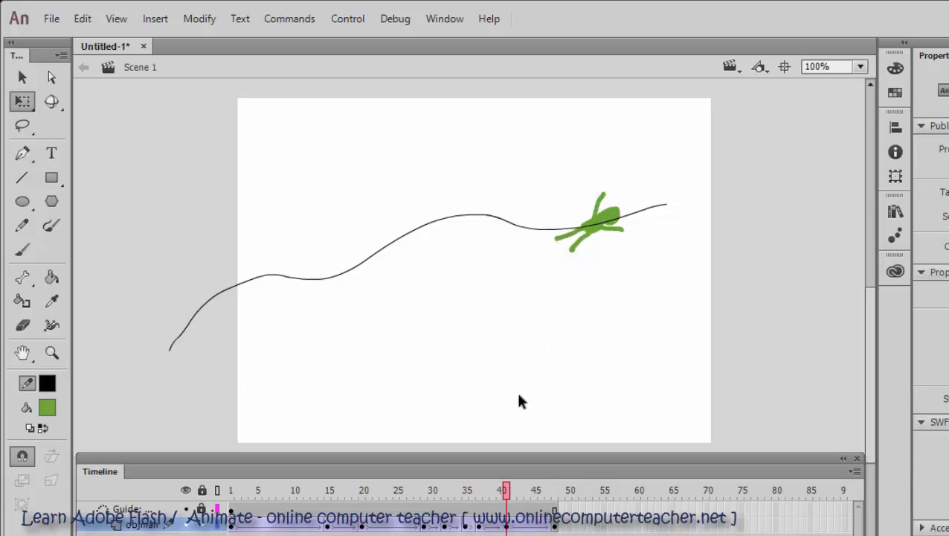
{"action": "left_click", "coordinate": [588, 241]}
{"action": "left_click_drag", "start_coordinate": [563, 285], "coordinate": [554, 273]}
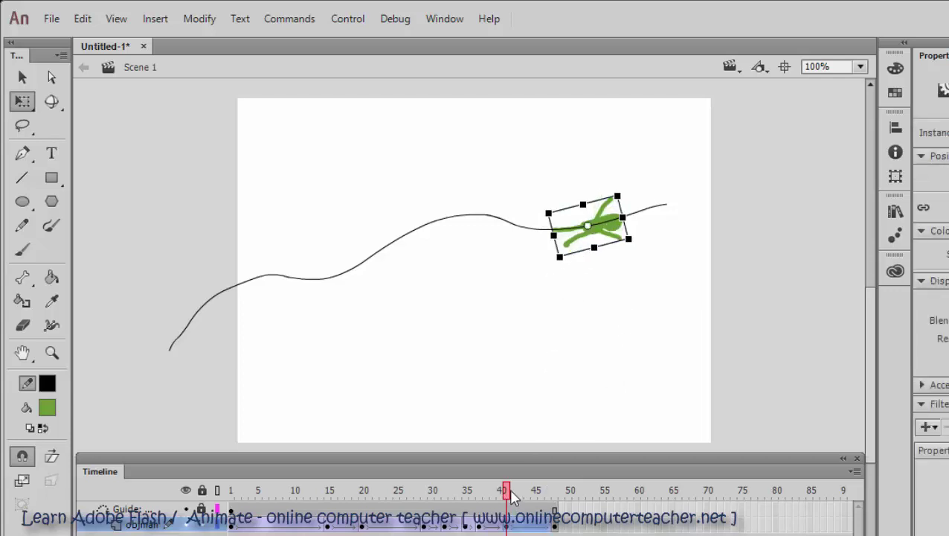
{"action": "left_click_drag", "start_coordinate": [506, 491], "coordinate": [527, 495]}
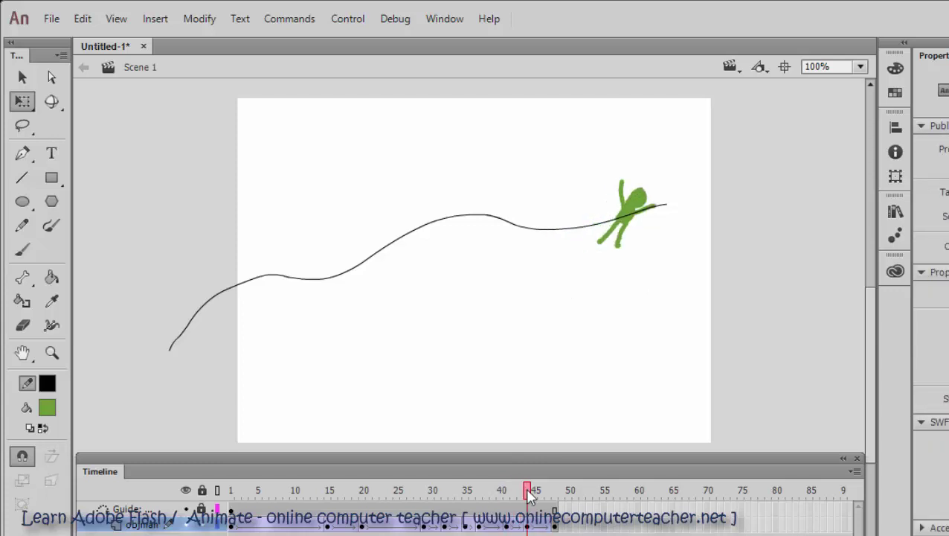
Step: Turn the figure to lie along the curve near the right end and check nearby frames
{"action": "left_click", "coordinate": [634, 221]}
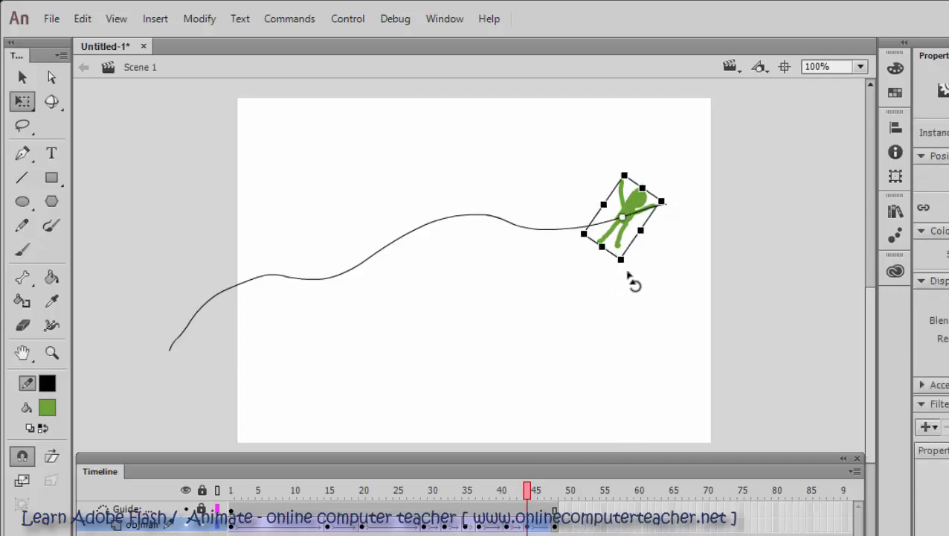
{"action": "left_click_drag", "start_coordinate": [621, 275], "coordinate": [589, 280]}
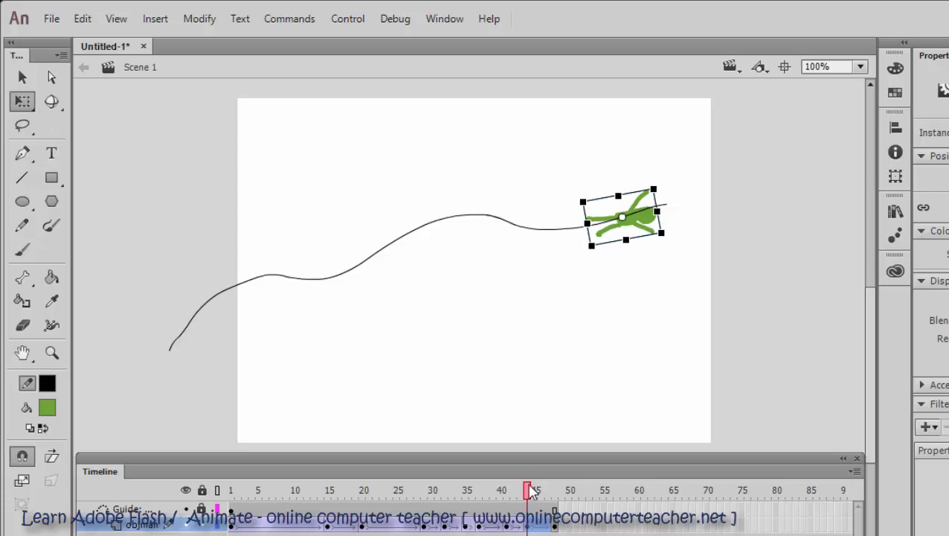
{"action": "left_click_drag", "start_coordinate": [531, 490], "coordinate": [558, 494]}
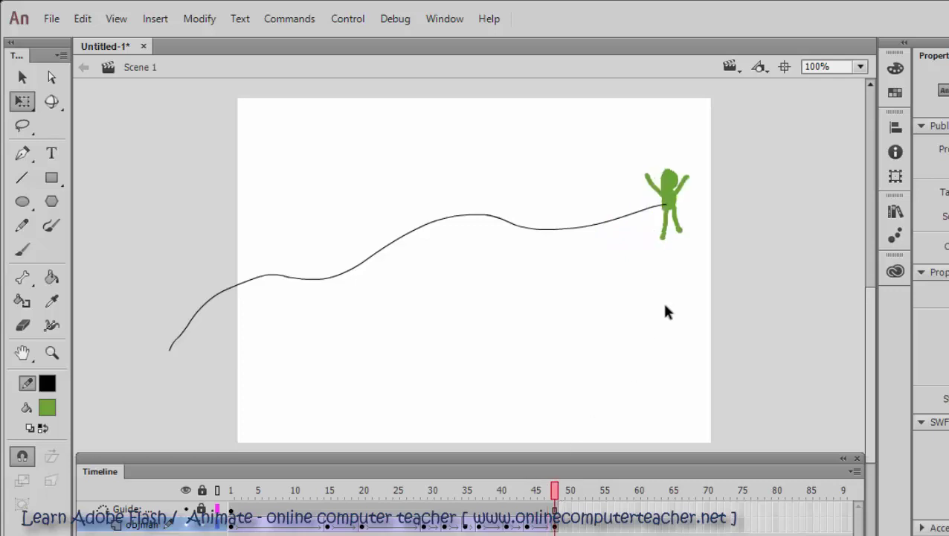
Step: Rotate the upright end figure at frame 47 along the curve and play the animation
{"action": "left_click", "coordinate": [678, 202]}
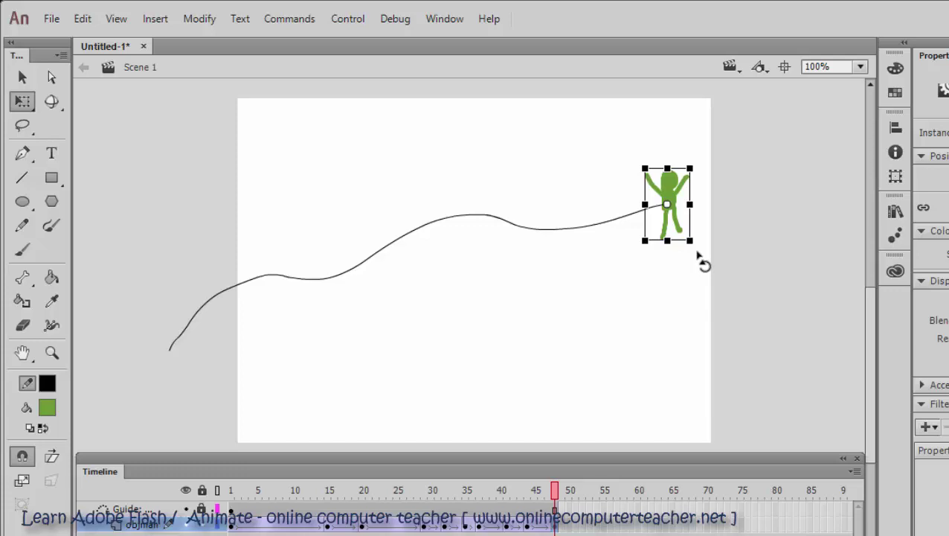
{"action": "left_click_drag", "start_coordinate": [698, 256], "coordinate": [640, 257]}
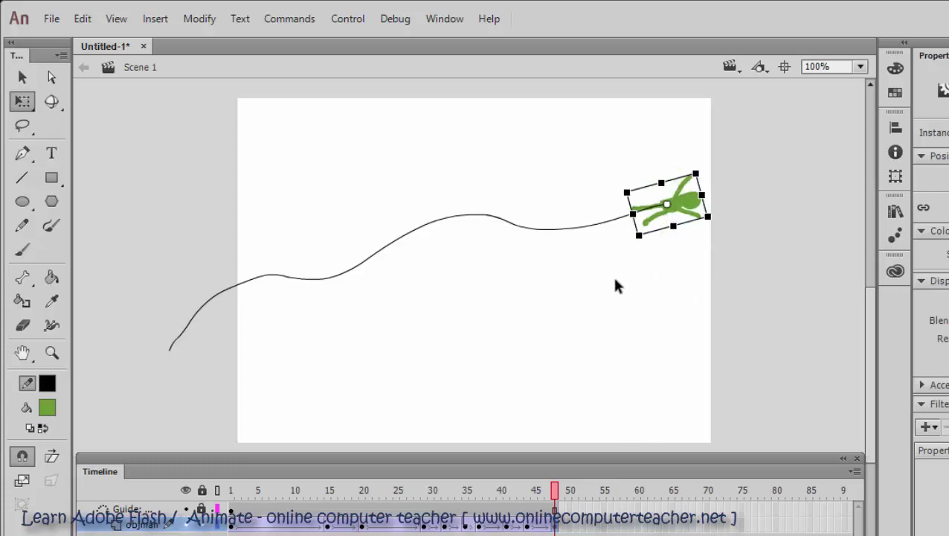
{"action": "key", "text": "Return"}
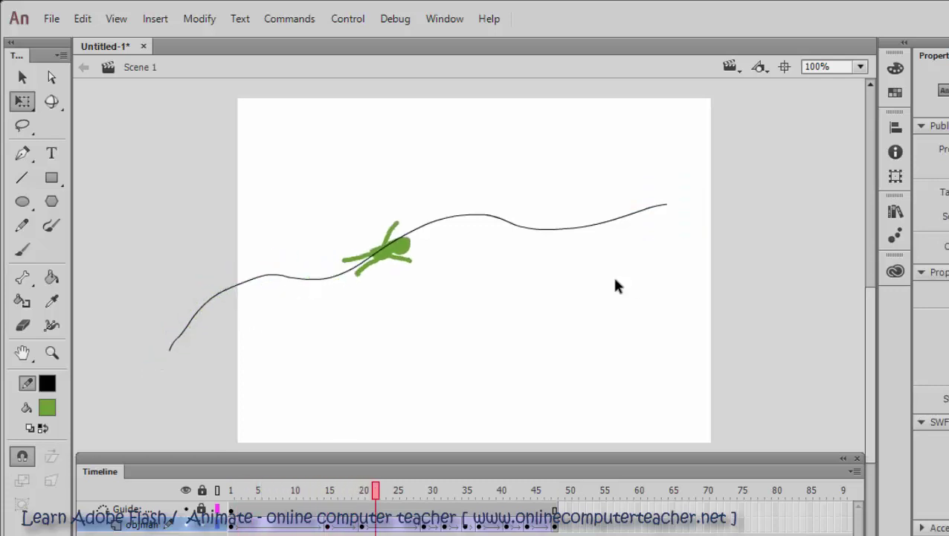